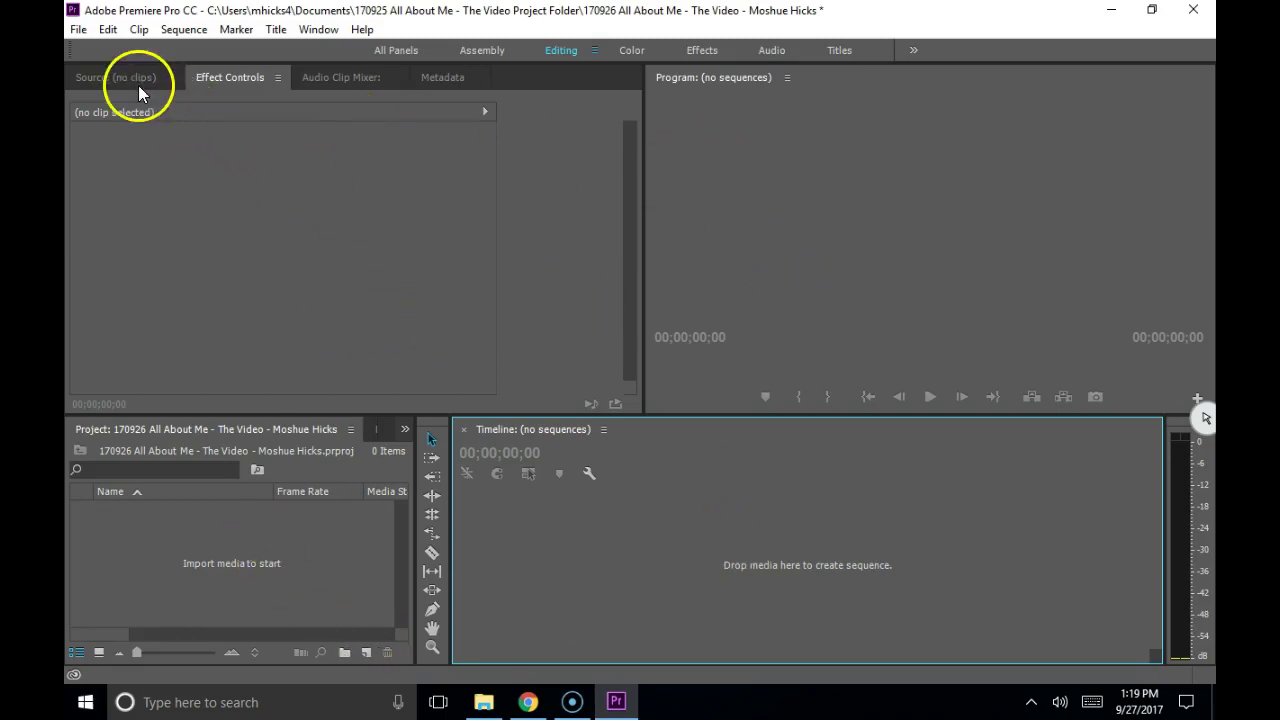
Open the New Sequence dialog from File > New > Sequence.
left_click(78, 32)
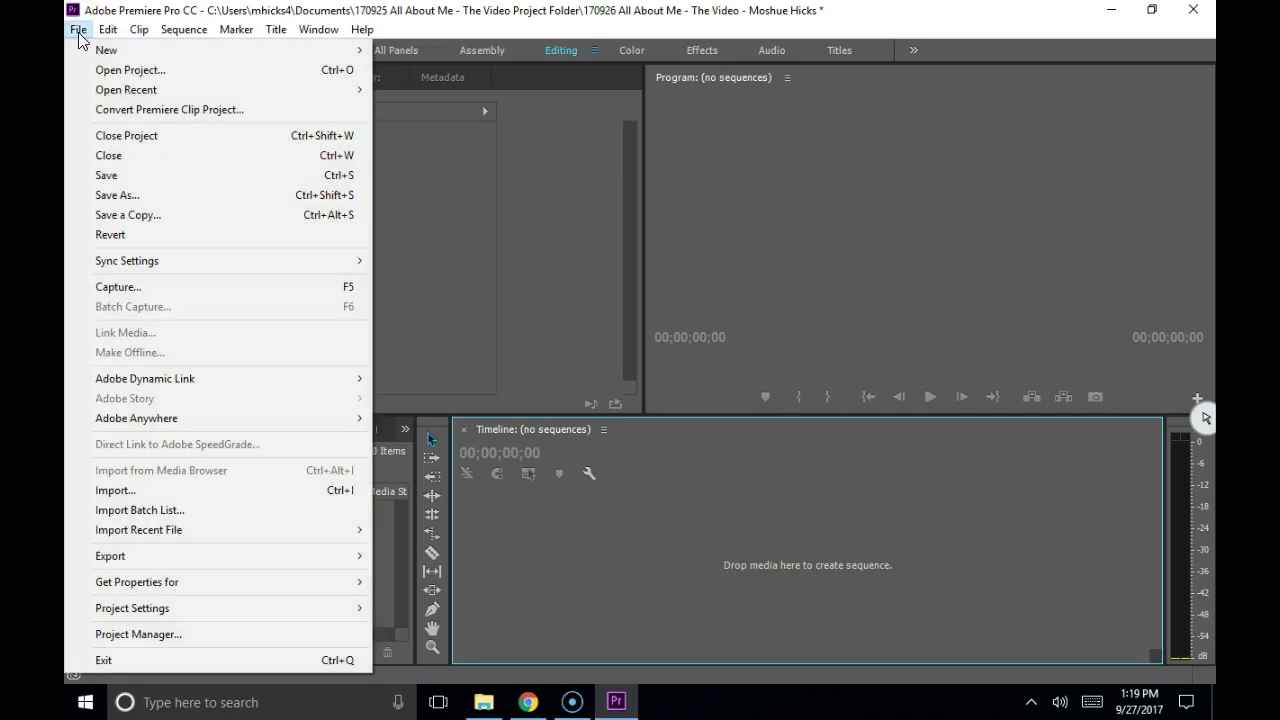
mouse_move(101, 52)
left_click(251, 57)
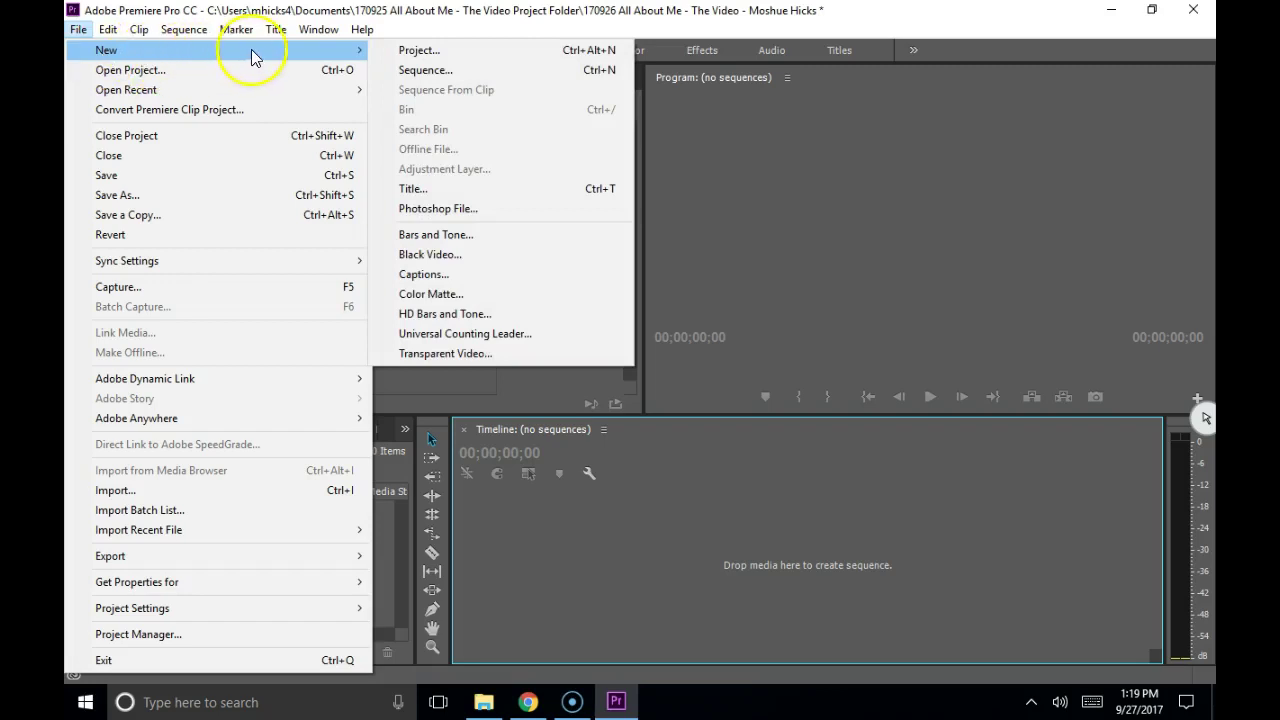
Name the new sequence Master and browse the AVCHD and DV - NTSC preset groups.
left_click(558, 70)
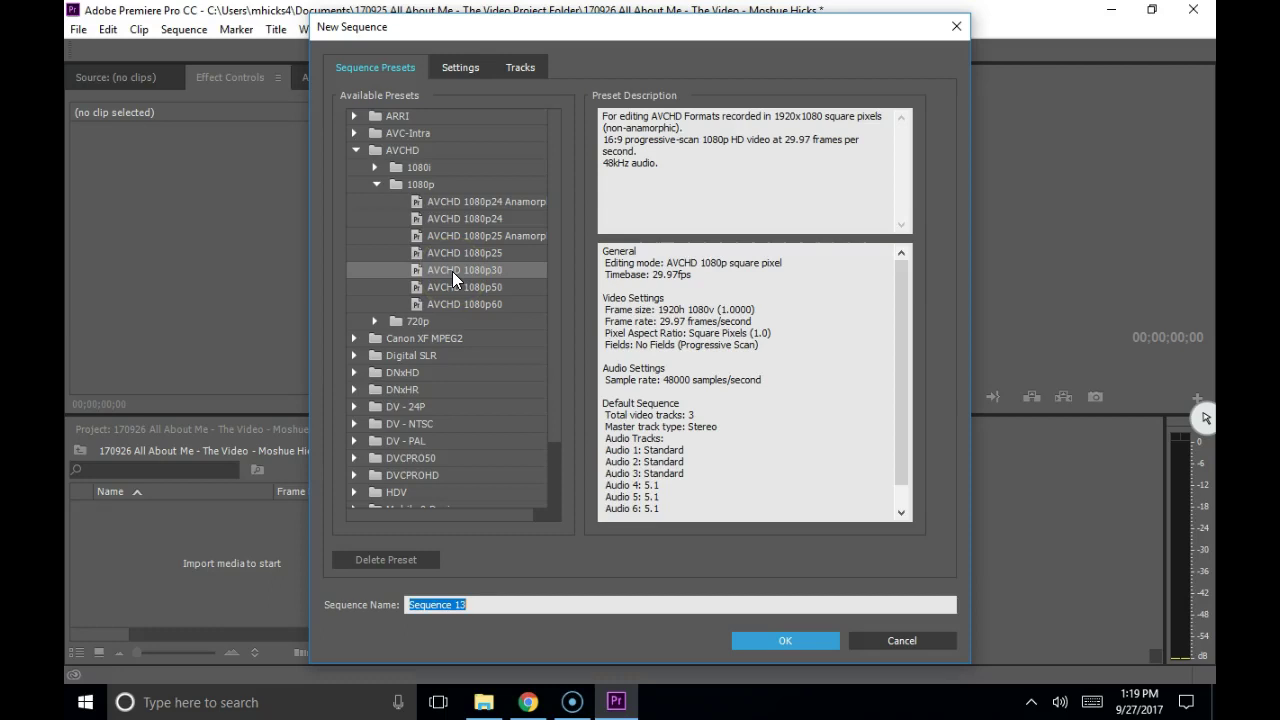
type("Master")
left_click(377, 184)
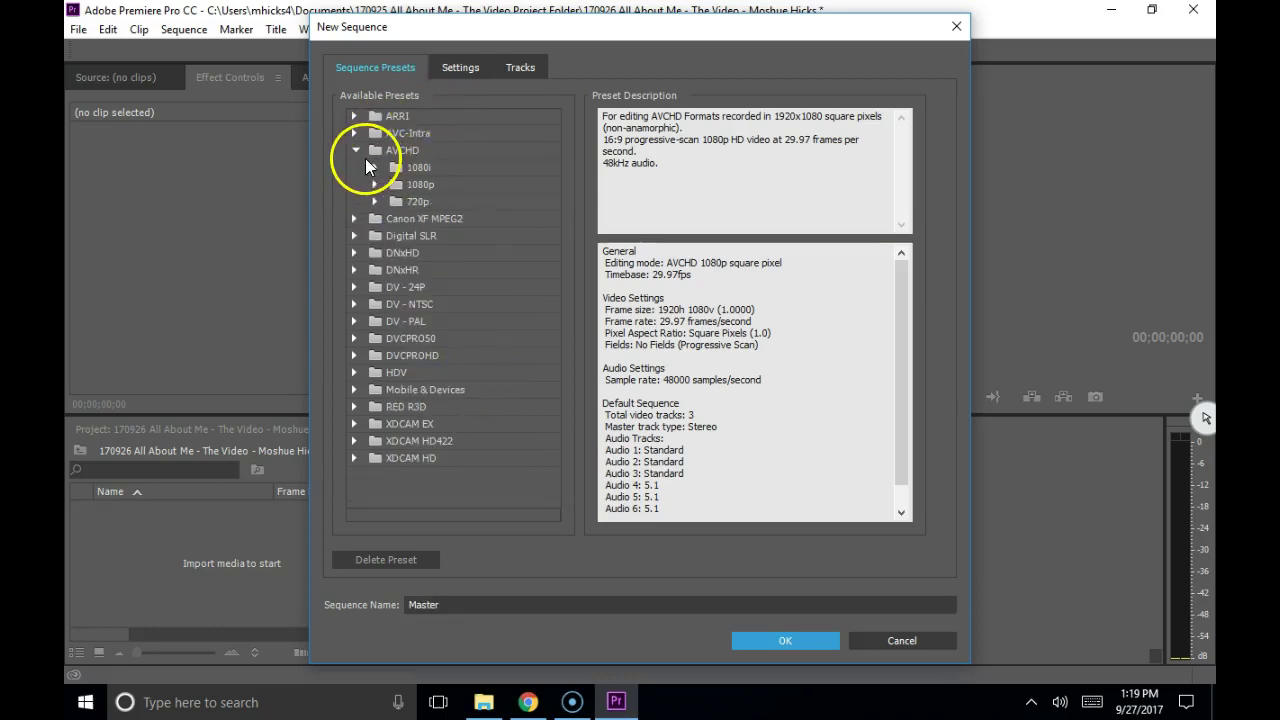
left_click(356, 150)
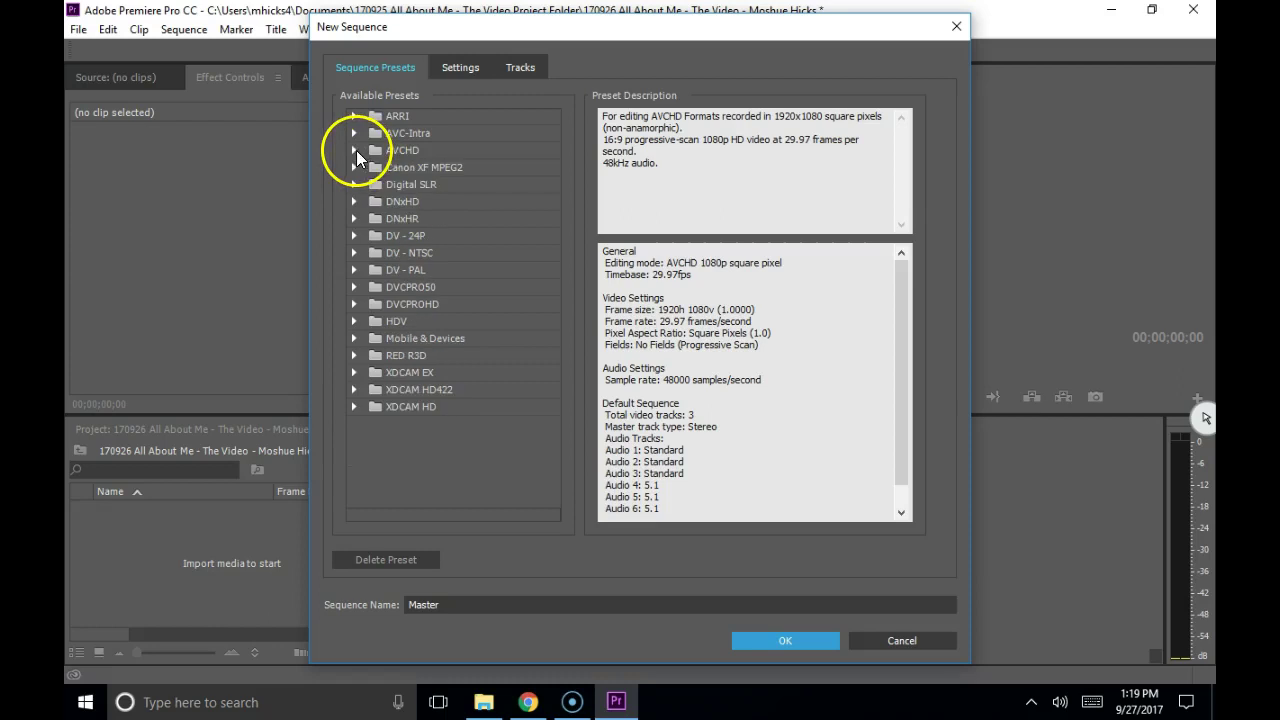
left_click(354, 253)
left_click(411, 289)
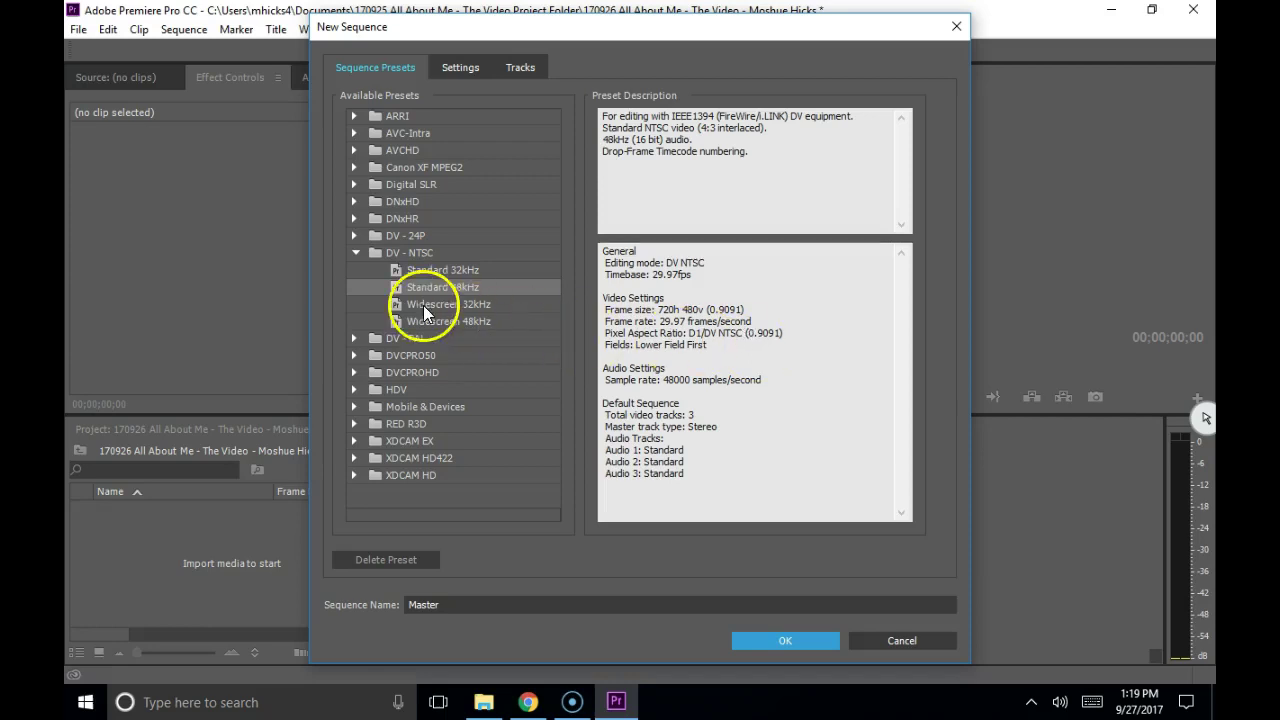
left_click(355, 253)
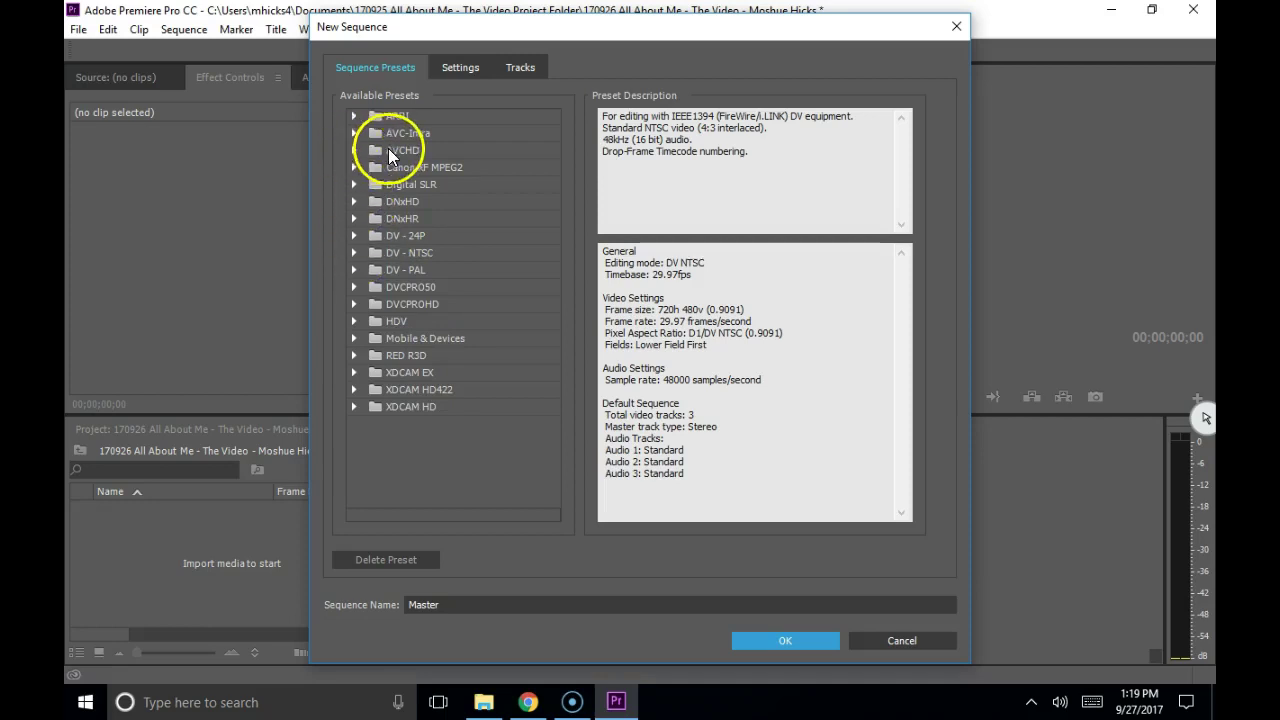
left_click(355, 151)
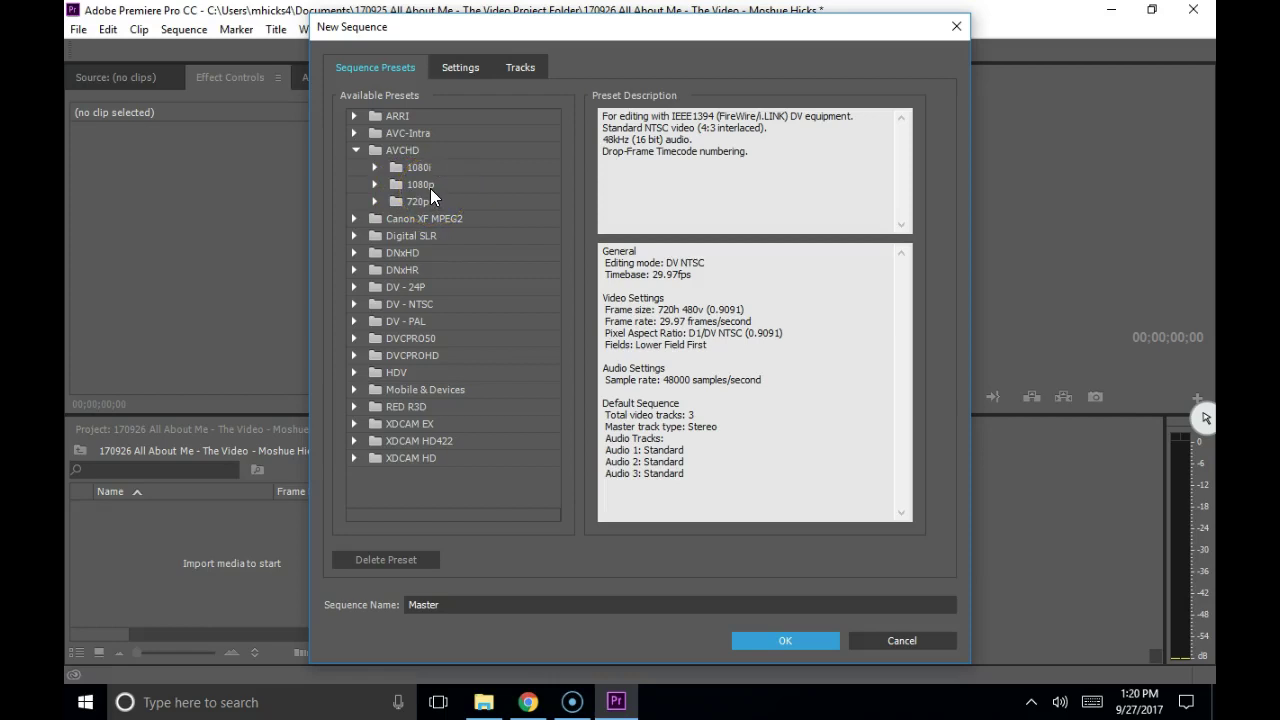
Choose the AVCHD 1080p30 preset at 29.97 fps and create the Master sequence.
left_click(403, 186)
left_click(375, 185)
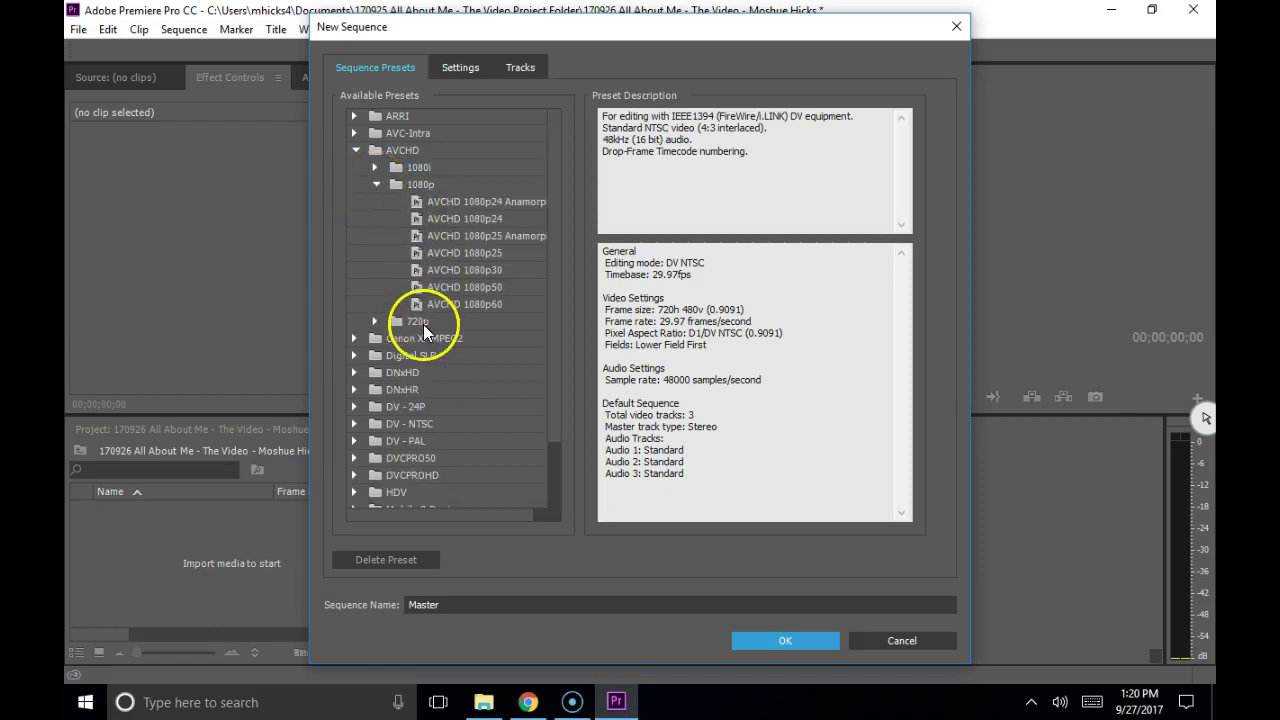
left_click(424, 186)
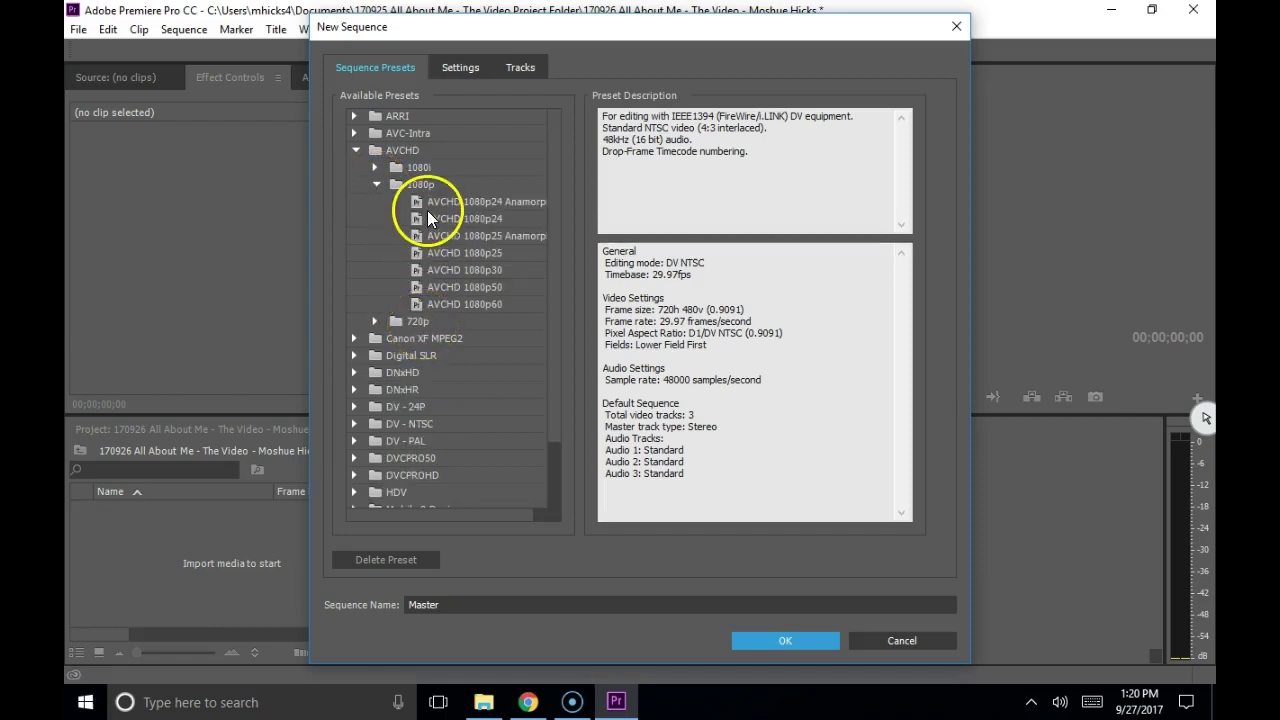
left_click(474, 271)
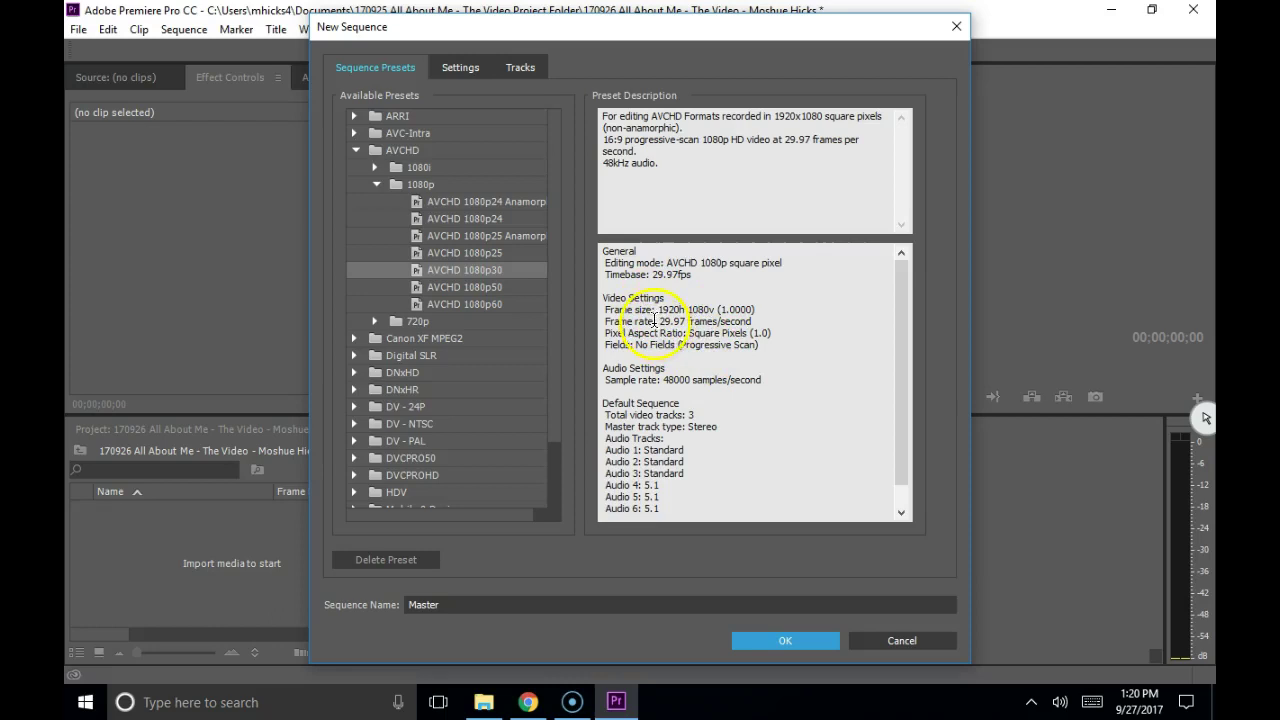
left_click_drag(659, 321, 692, 312)
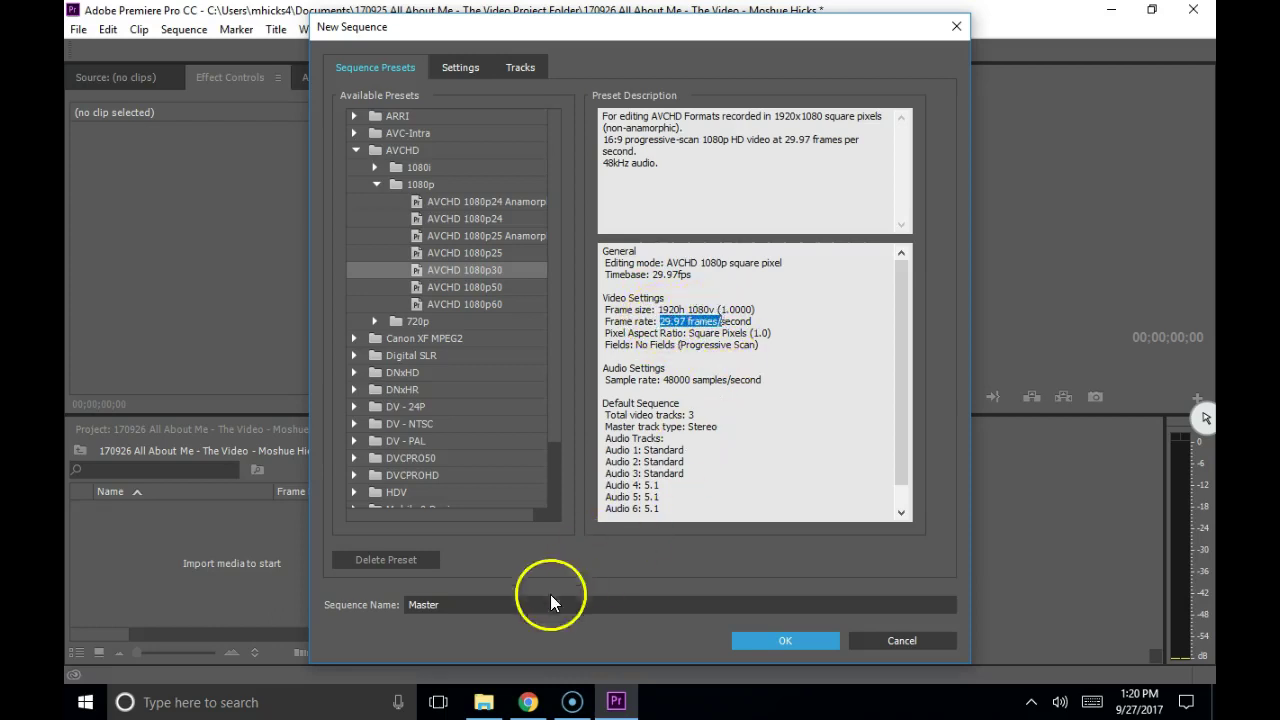
left_click(457, 606)
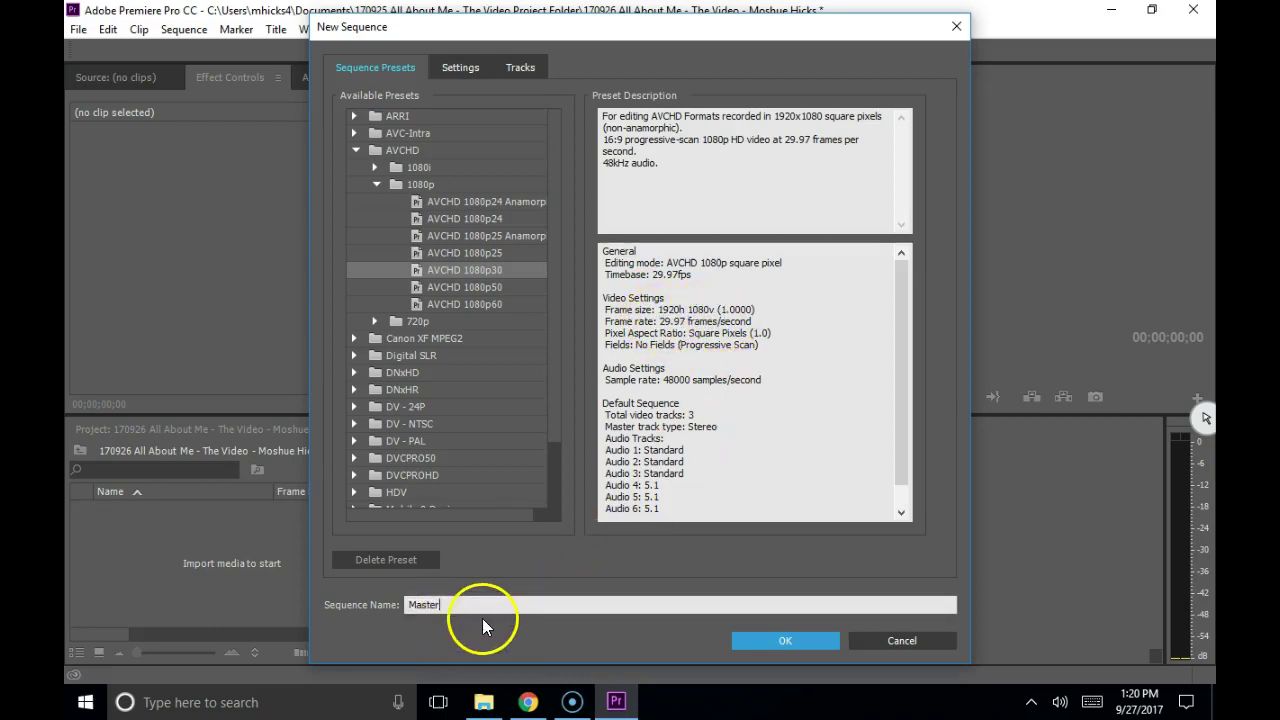
left_click(784, 641)
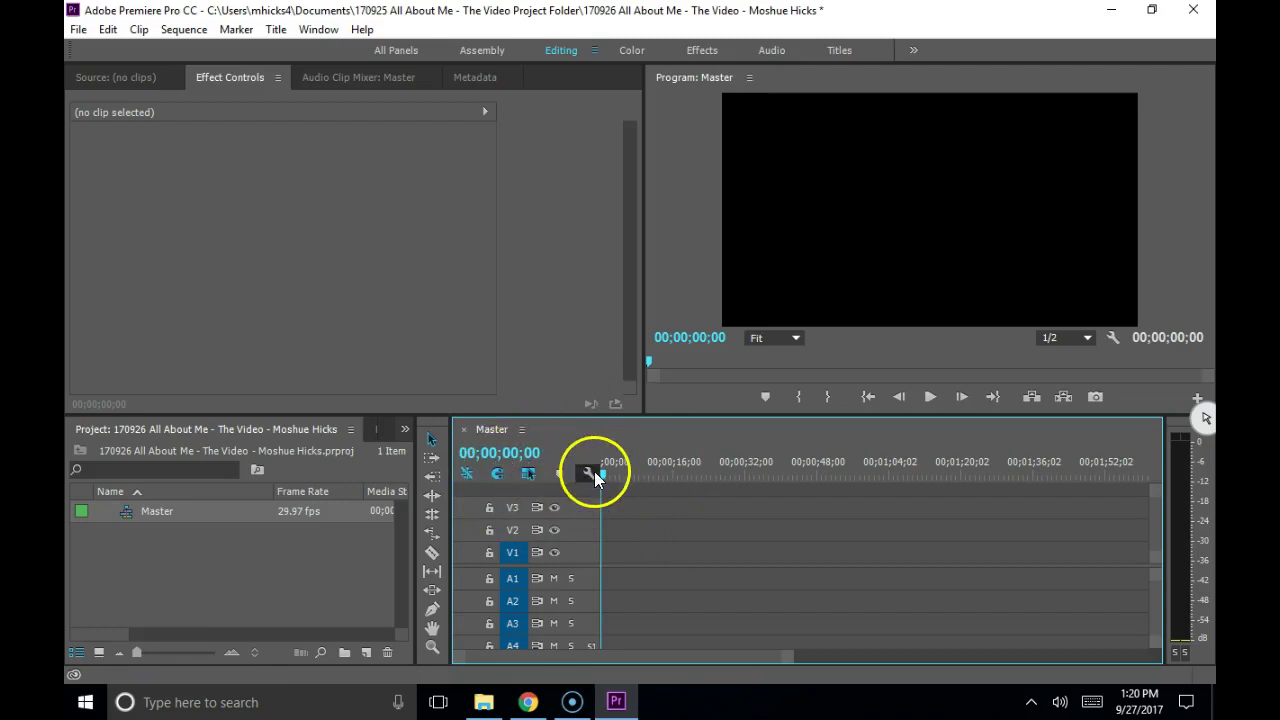
Scrub Master's playhead to about 16 seconds and back, then step forward eight frames.
left_click_drag(602, 474, 683, 476)
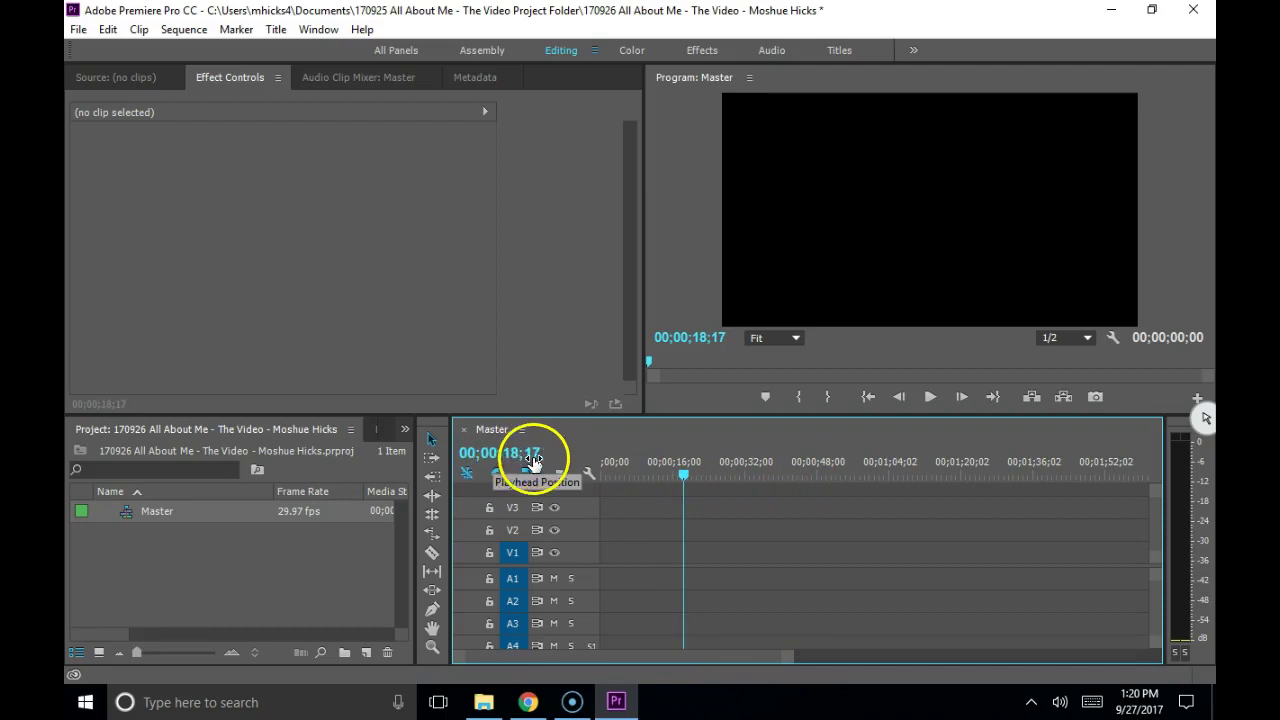
left_click_drag(679, 477, 603, 481)
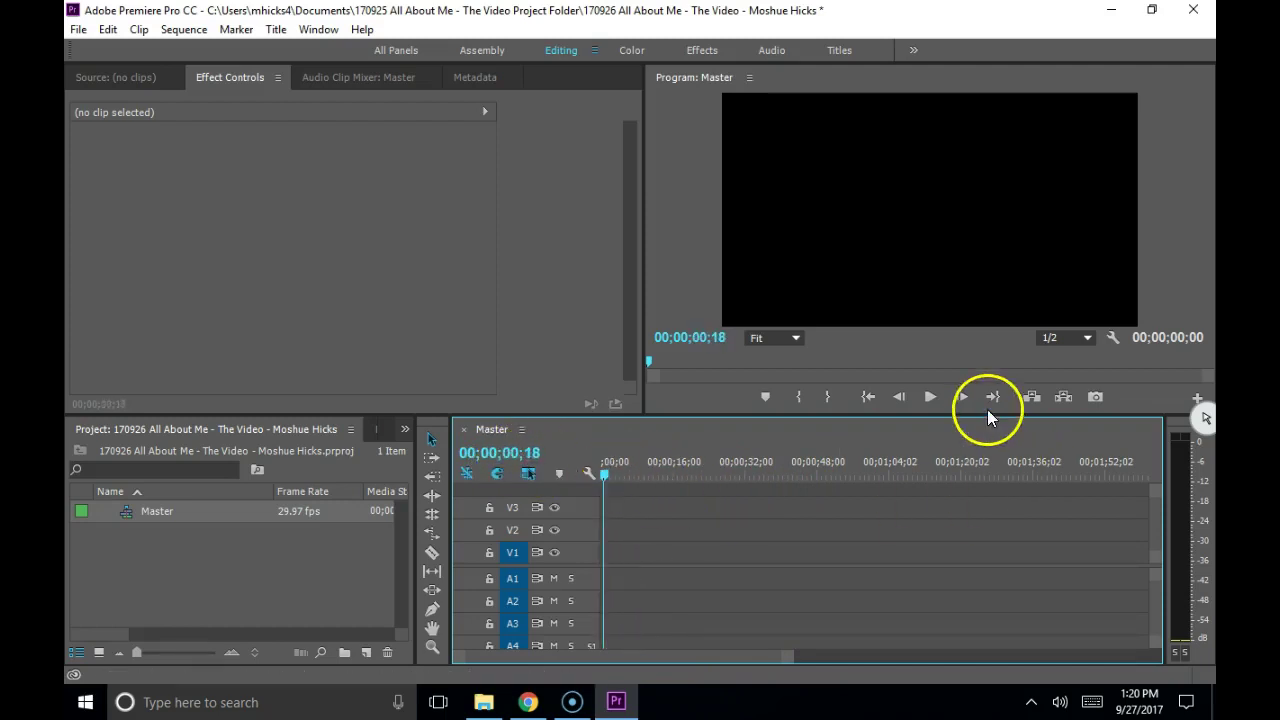
left_click(960, 397)
left_click(961, 397)
left_click(961, 397)
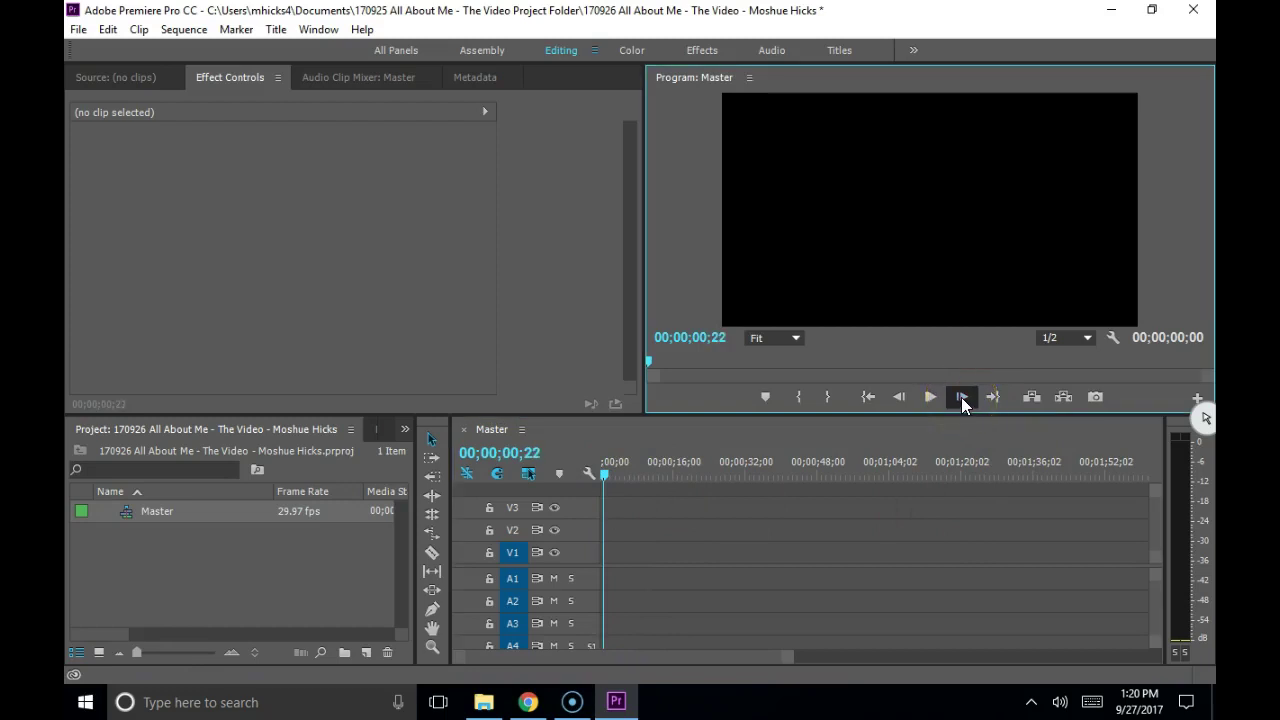
left_click(961, 397)
left_click(961, 397)
left_click(961, 397)
left_click(961, 397)
left_click(961, 397)
left_click(961, 397)
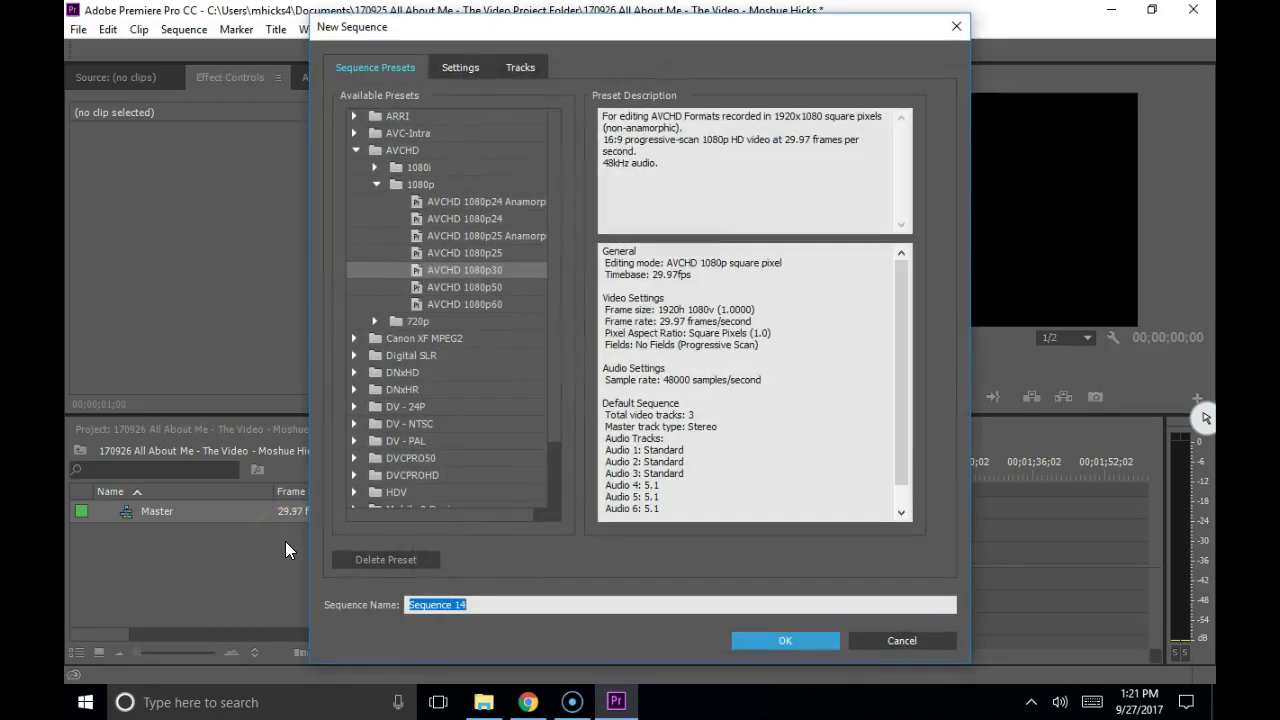
Create the A) Place and B) Snacks sequences with the 1080p preset.
type("A) Place")
key("Return")
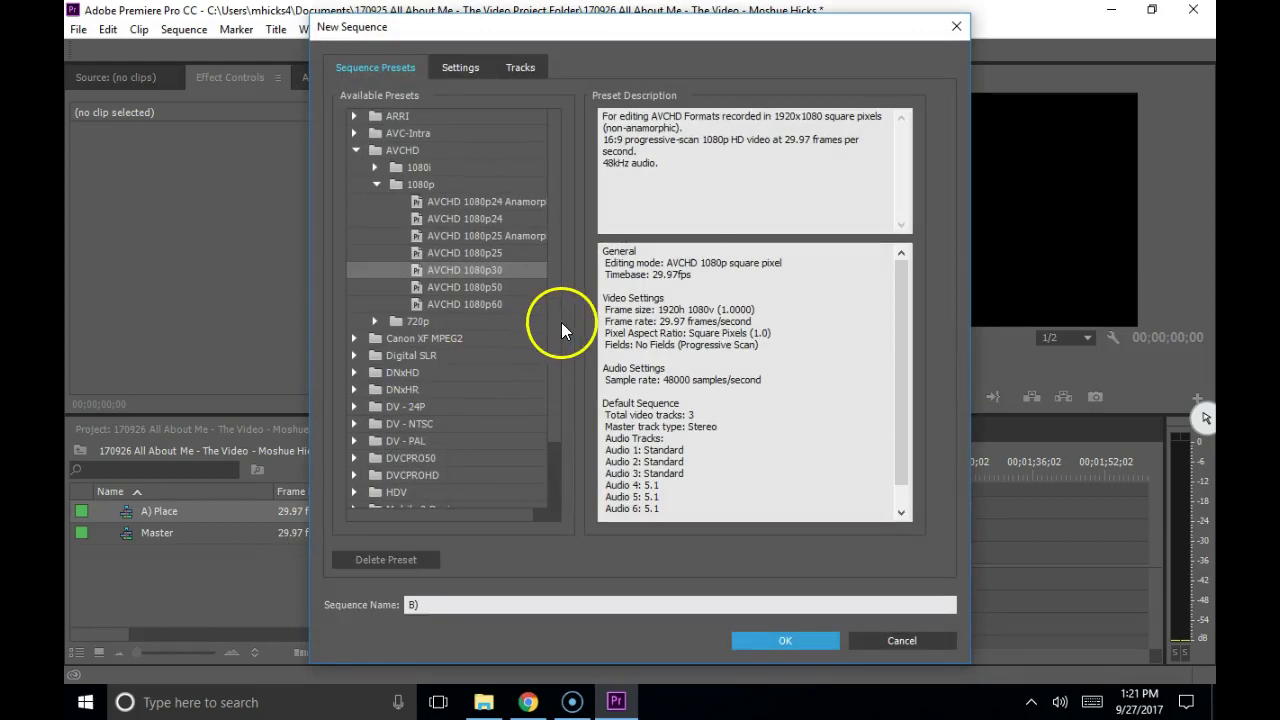
type("Snacks")
key("Return")
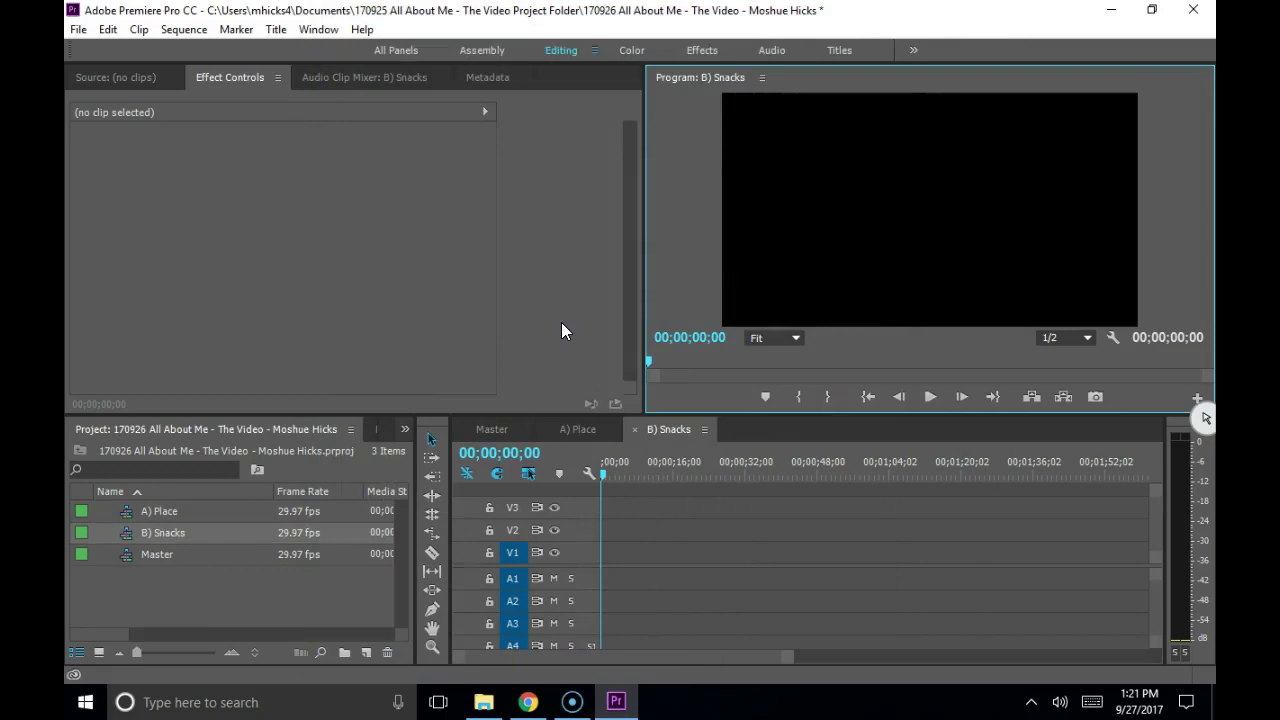
Create a third sequence named C) Movies with Ctrl+N.
key("ctrl+n")
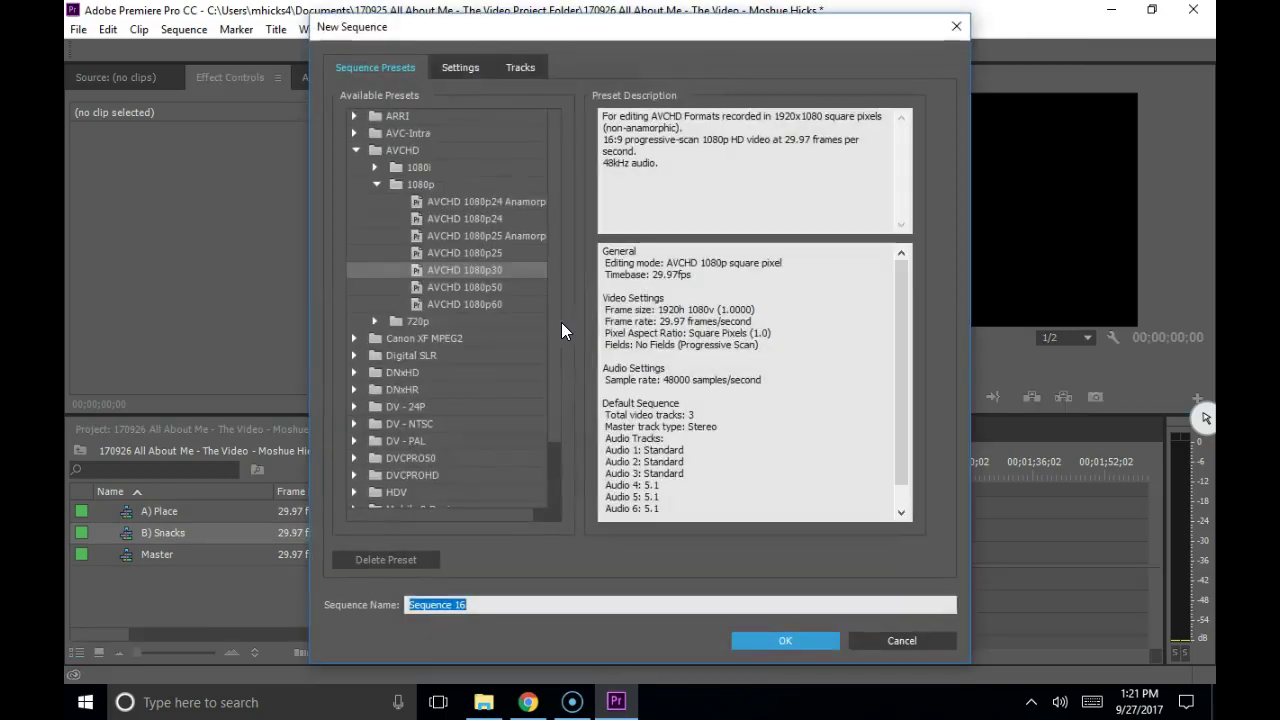
type("C) Movies")
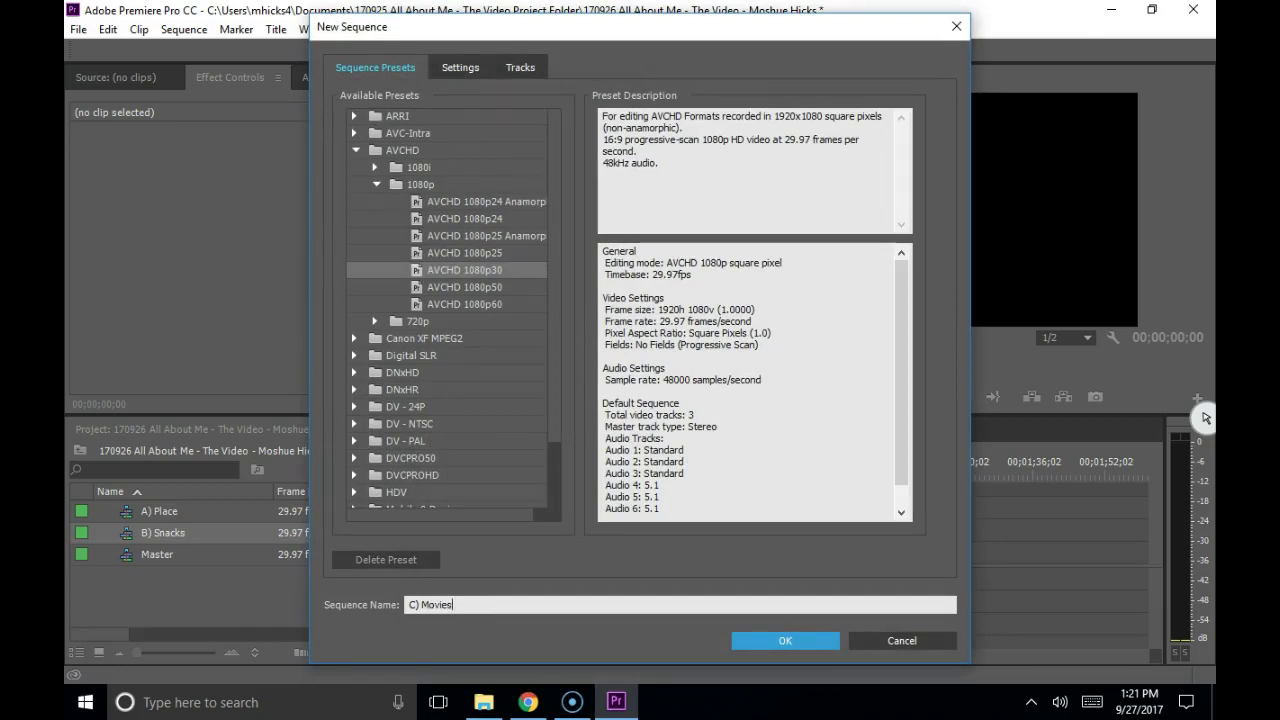
key("Return")
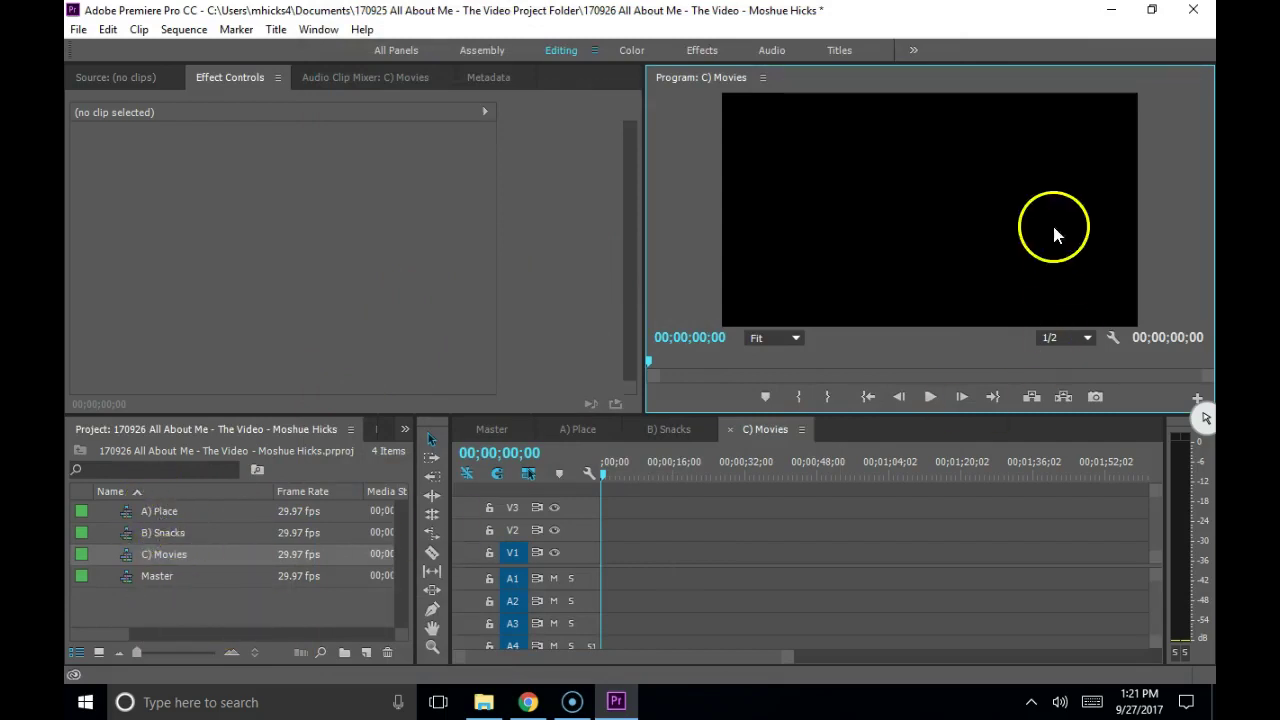
left_click(1151, 10)
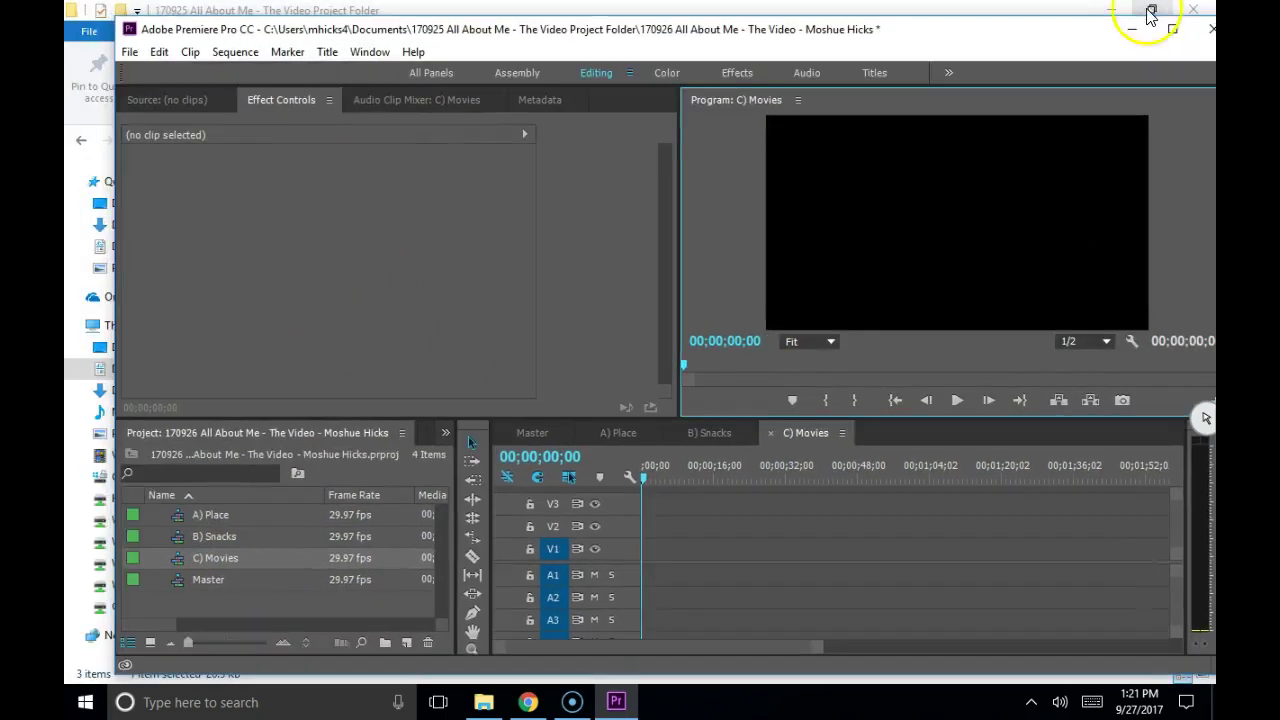
left_click_drag(500, 32, 567, 17)
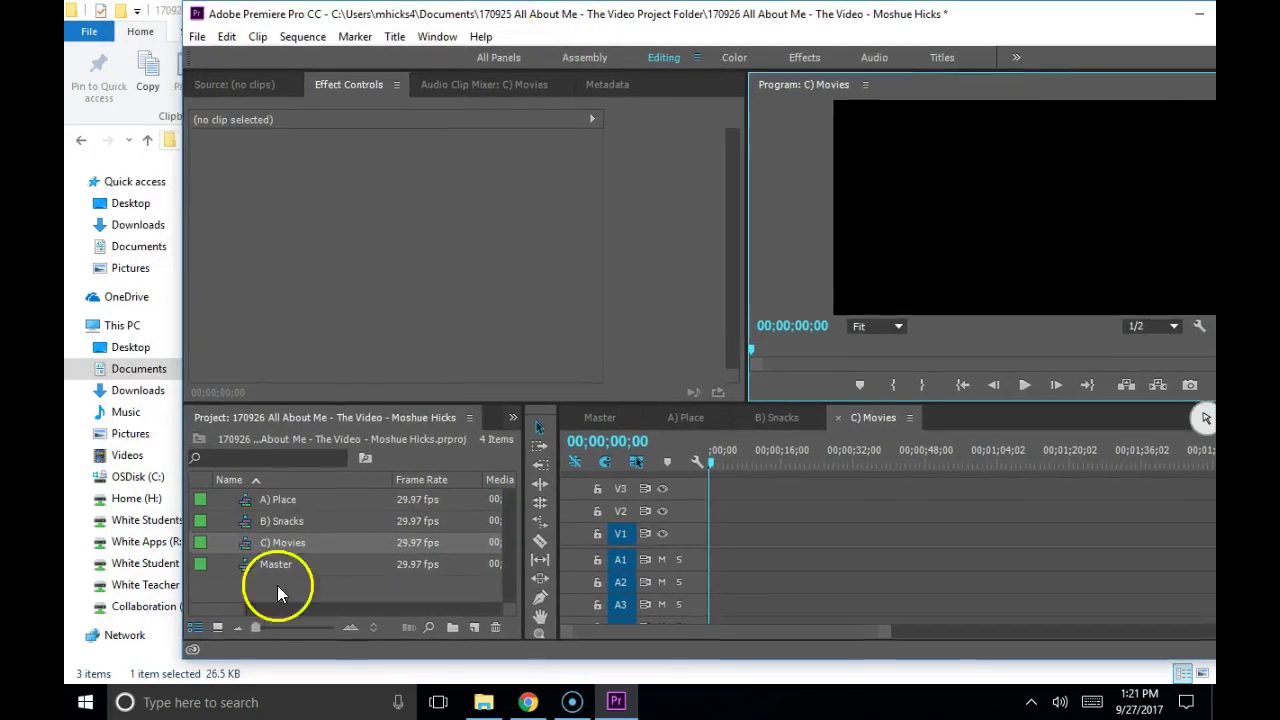
left_click(217, 627)
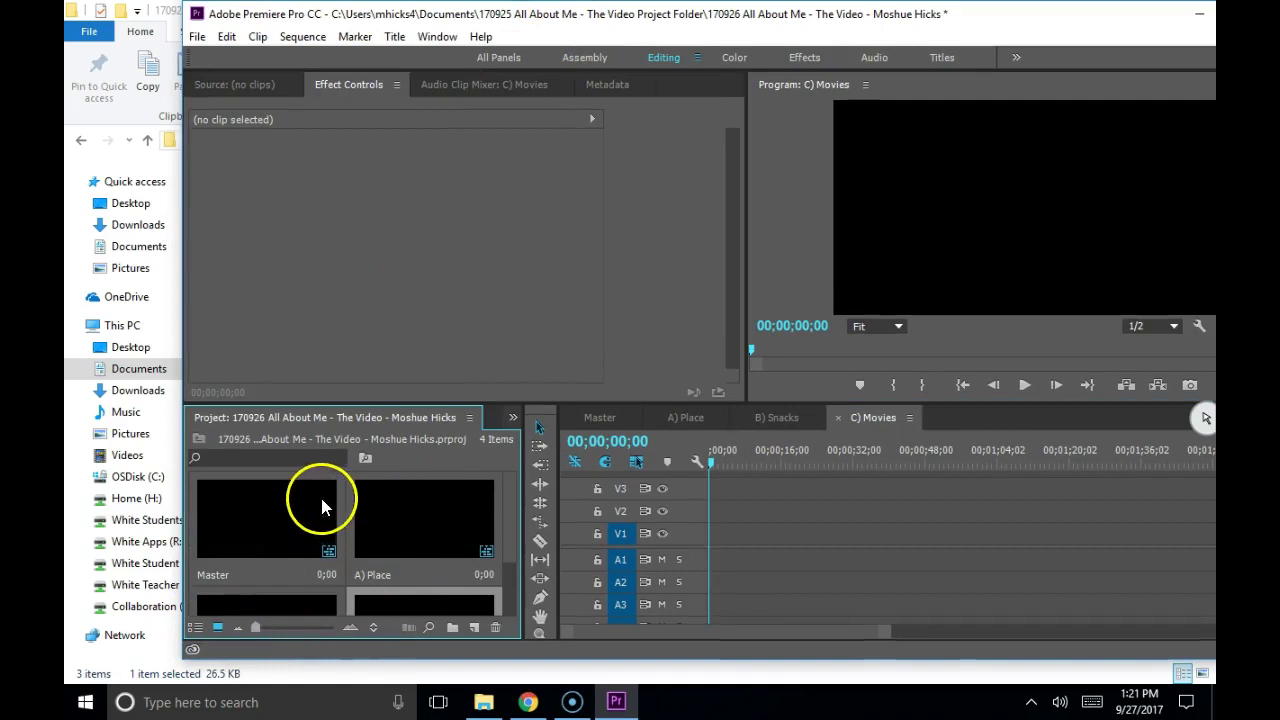
left_click(415, 530)
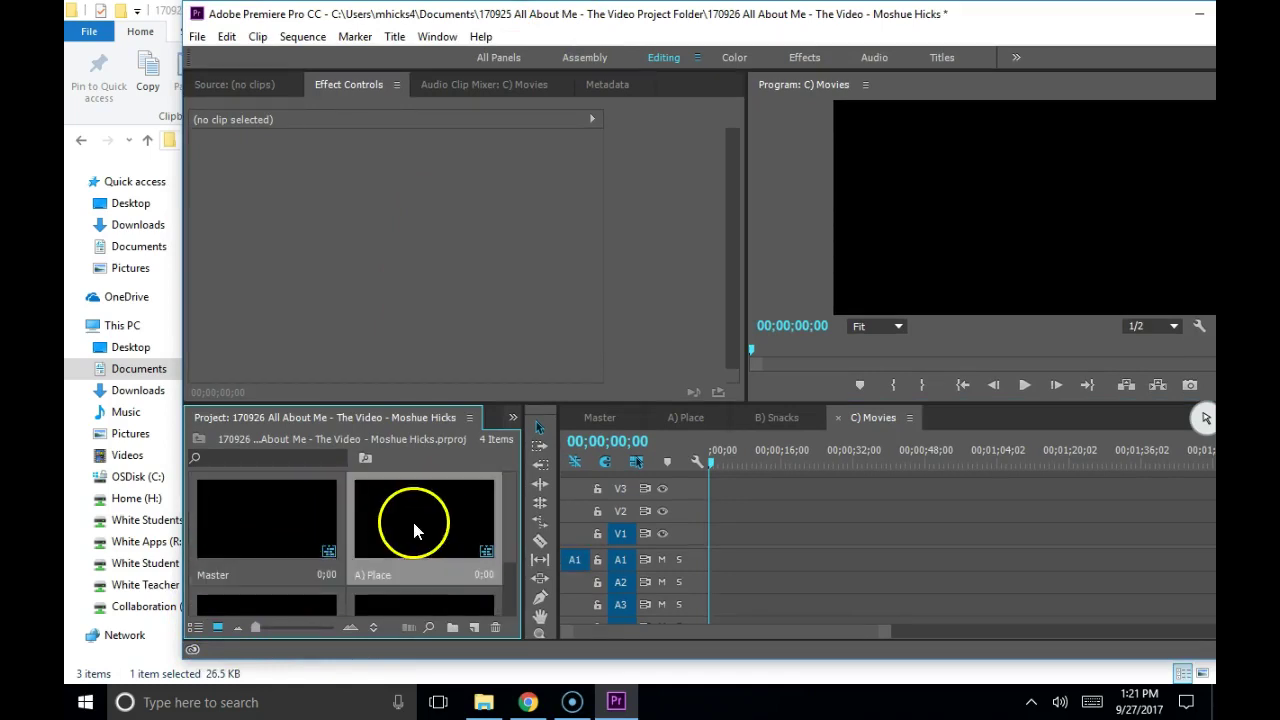
left_click(309, 602)
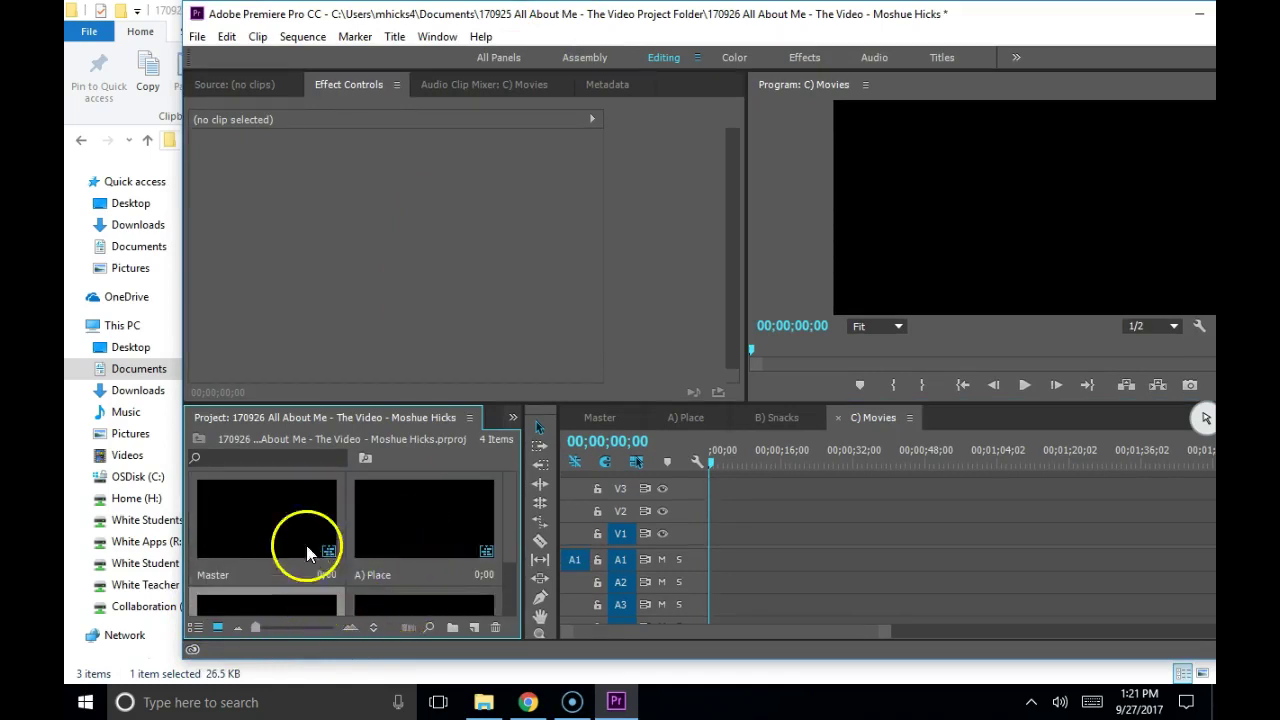
left_click(198, 629)
left_click(218, 627)
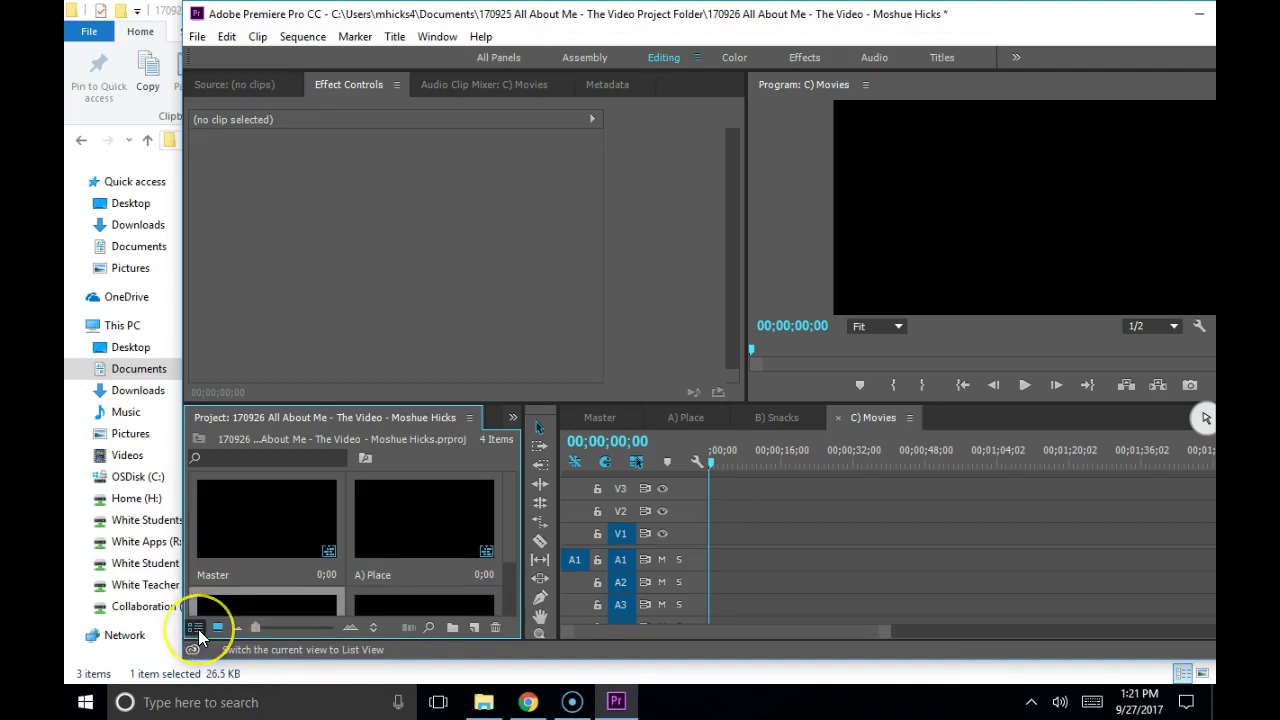
left_click(198, 629)
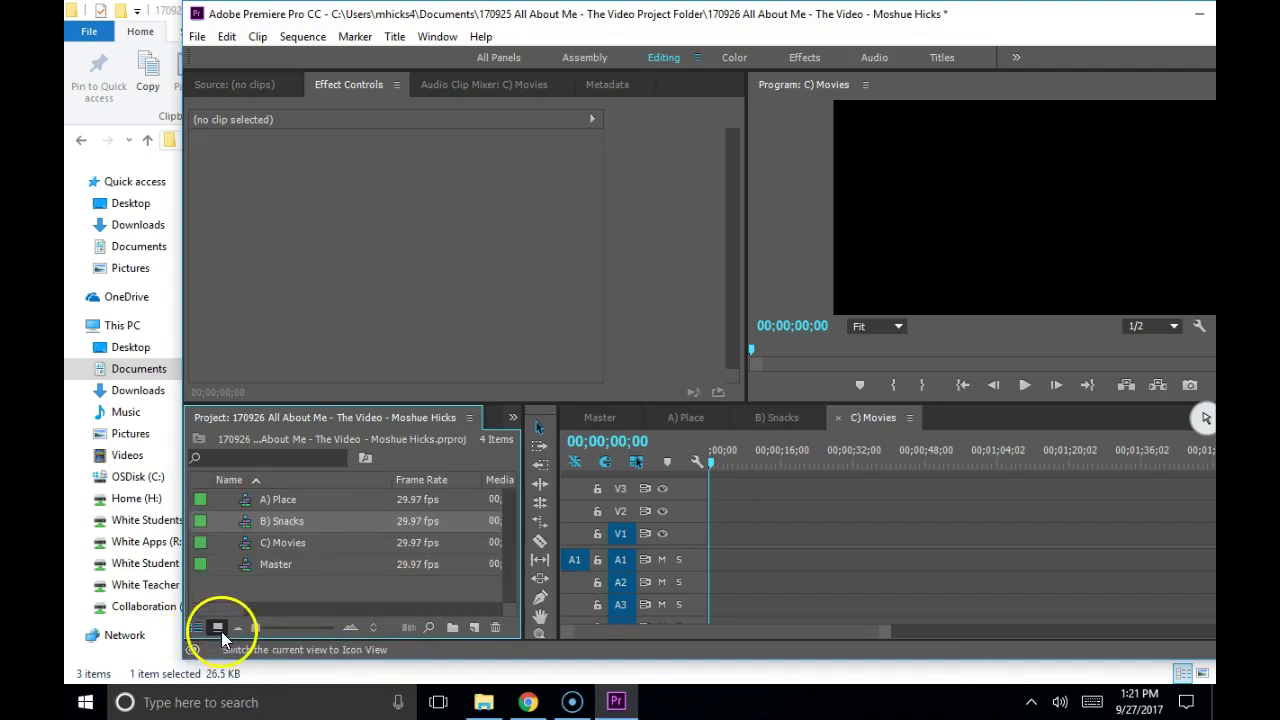
left_click_drag(1131, 29, 1067, 40)
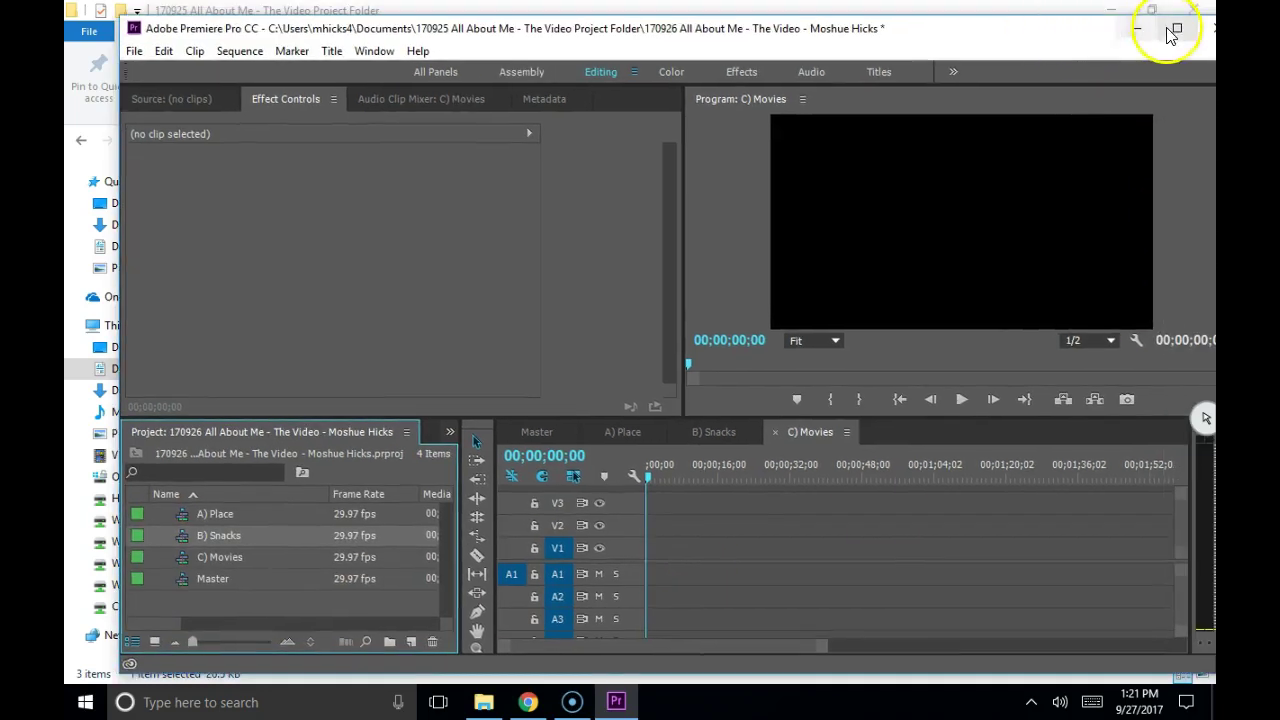
left_click(1177, 28)
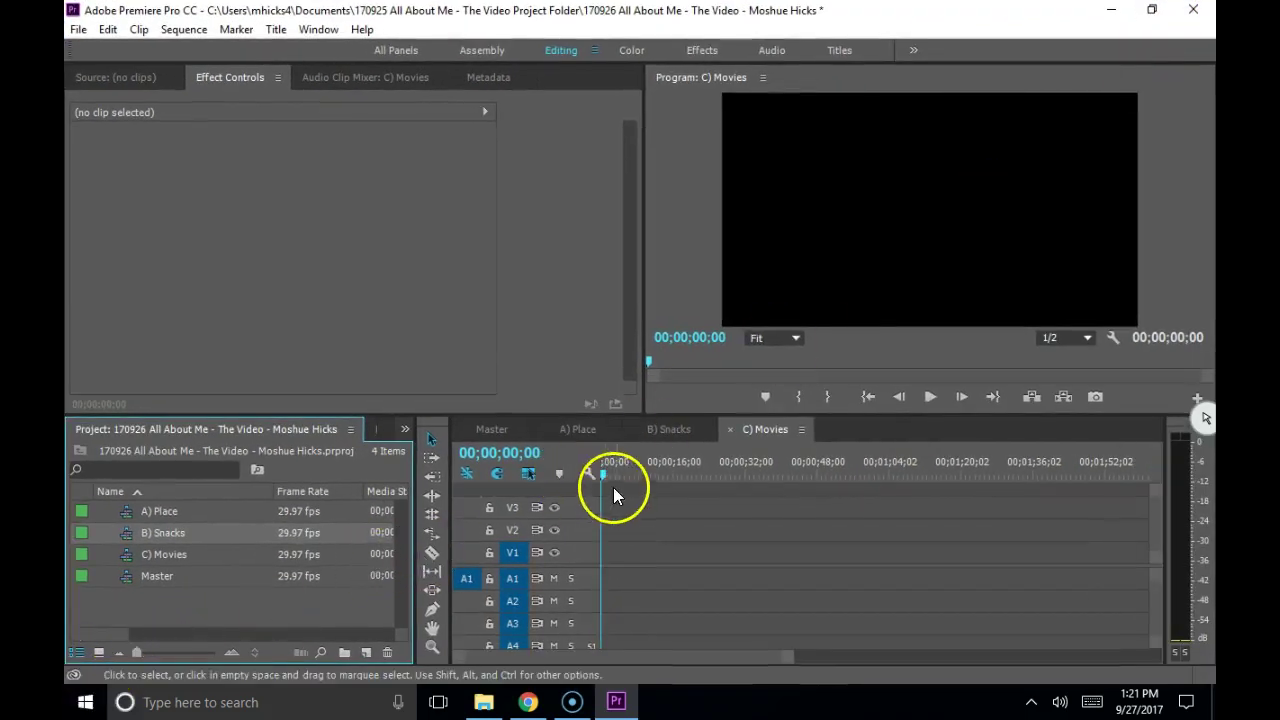
Close all four sequence tabs and reopen only Master from the Project panel.
left_click(731, 429)
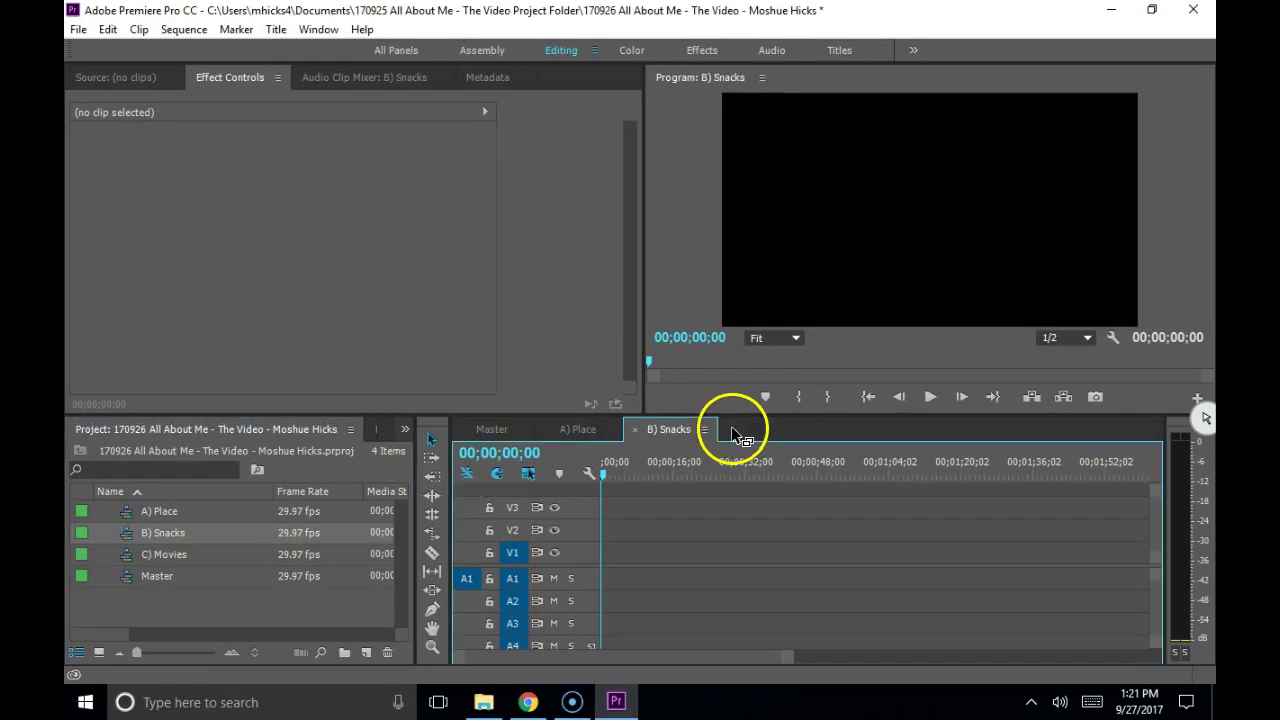
left_click(636, 429)
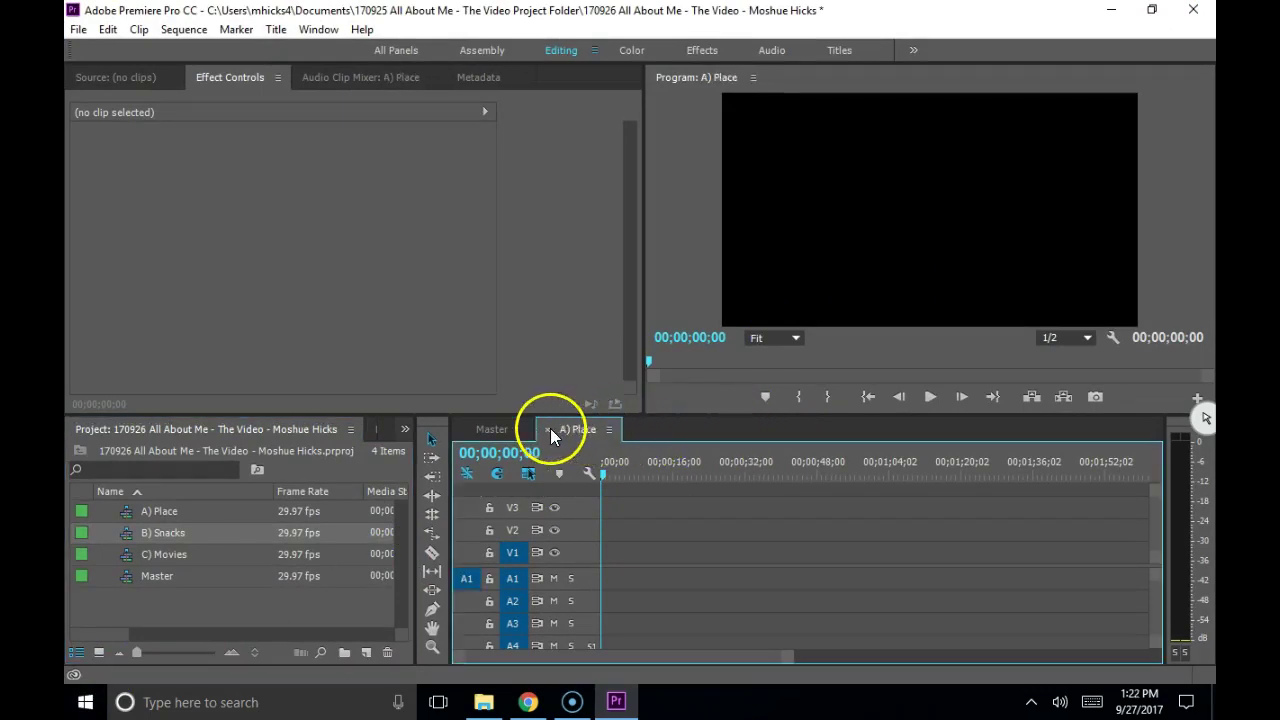
left_click(548, 429)
left_click(464, 430)
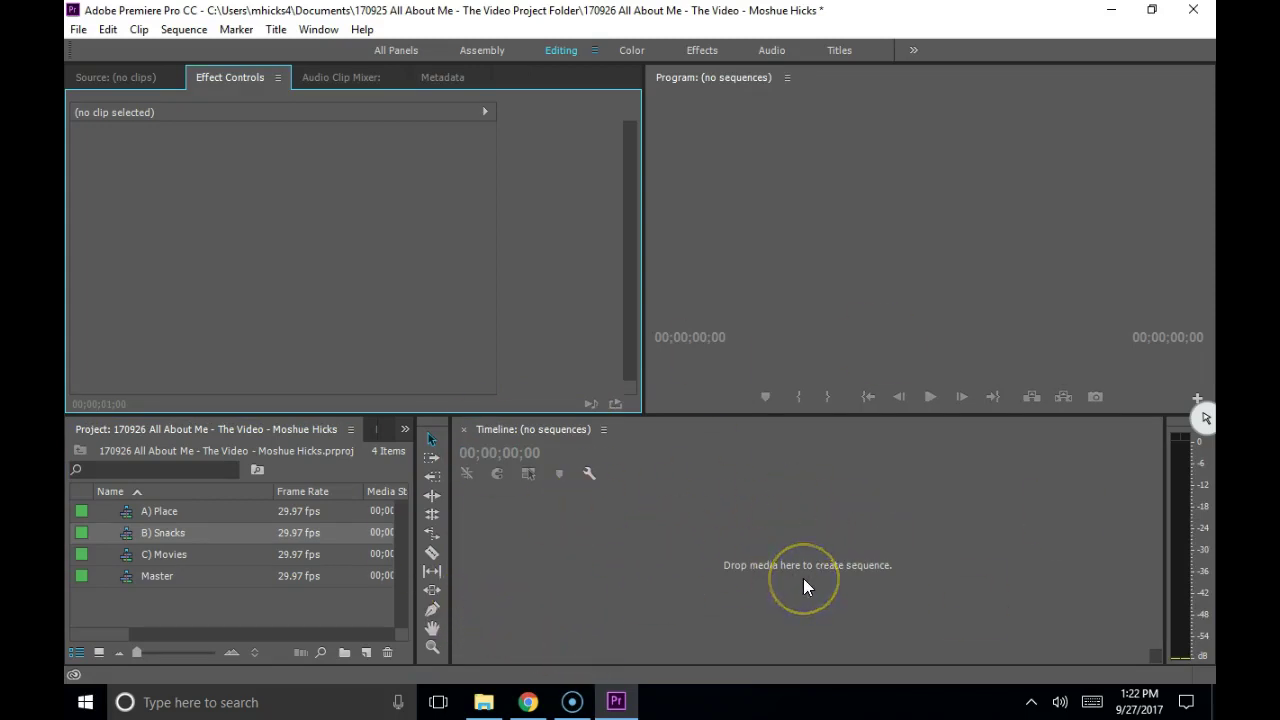
double_click(129, 577)
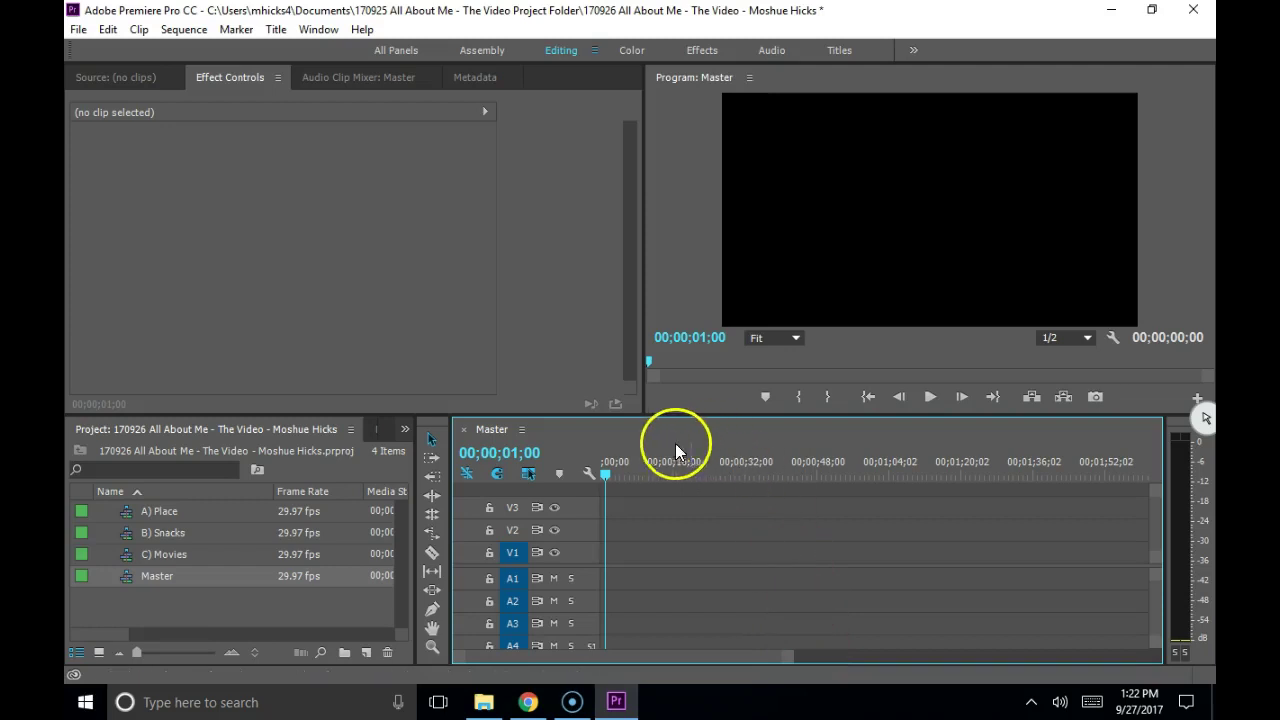
Return Master's playhead to the start, select the rolling edit tool, and toggle snapping off and on.
left_click_drag(649, 473, 594, 488)
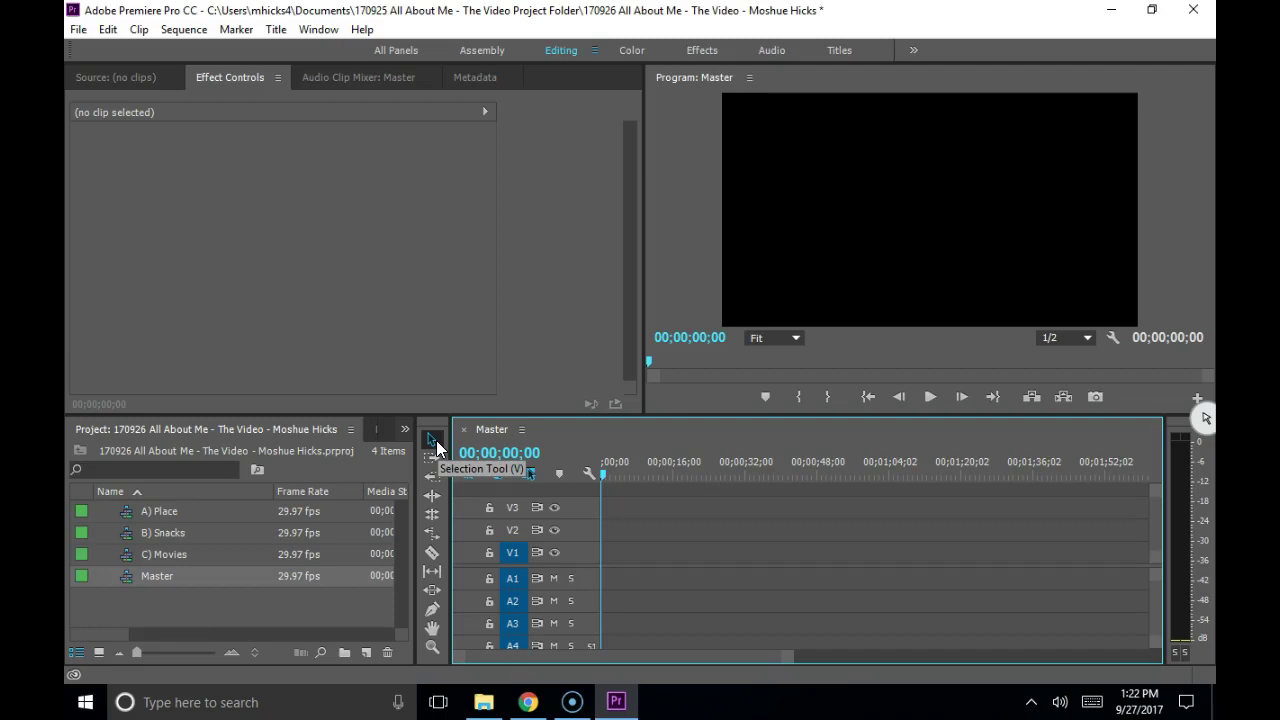
left_click(432, 514)
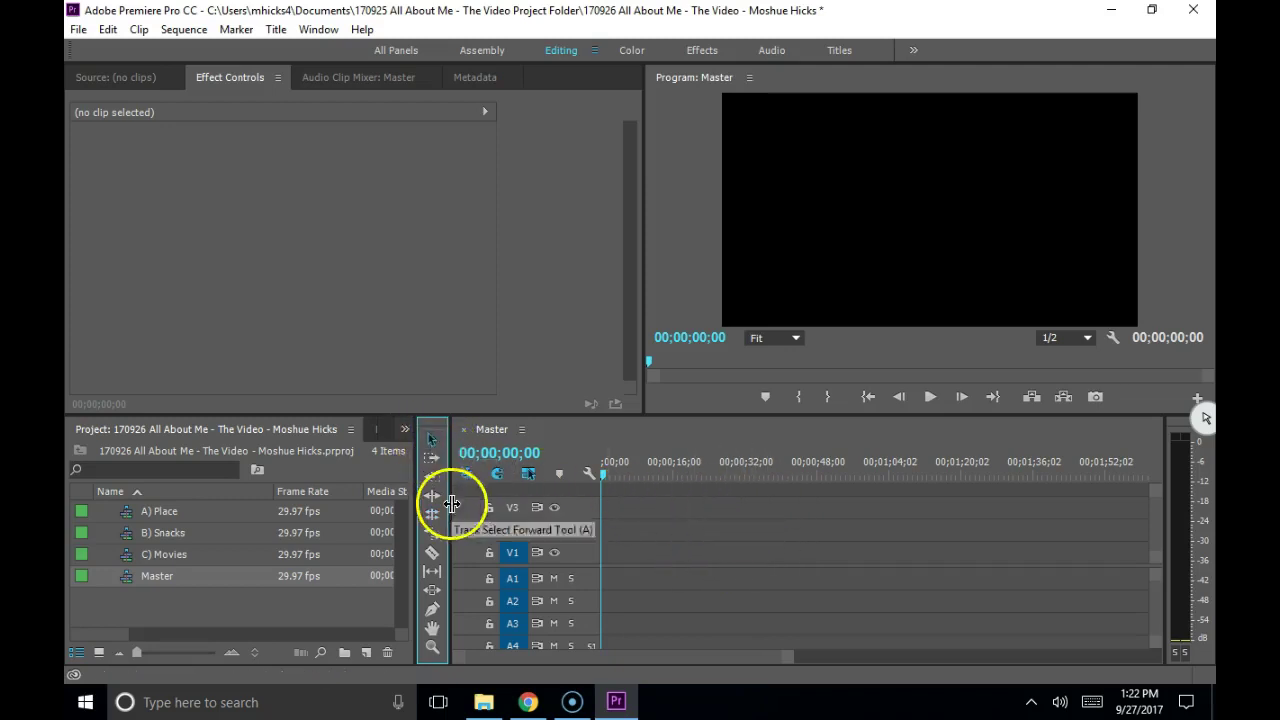
left_click(499, 477)
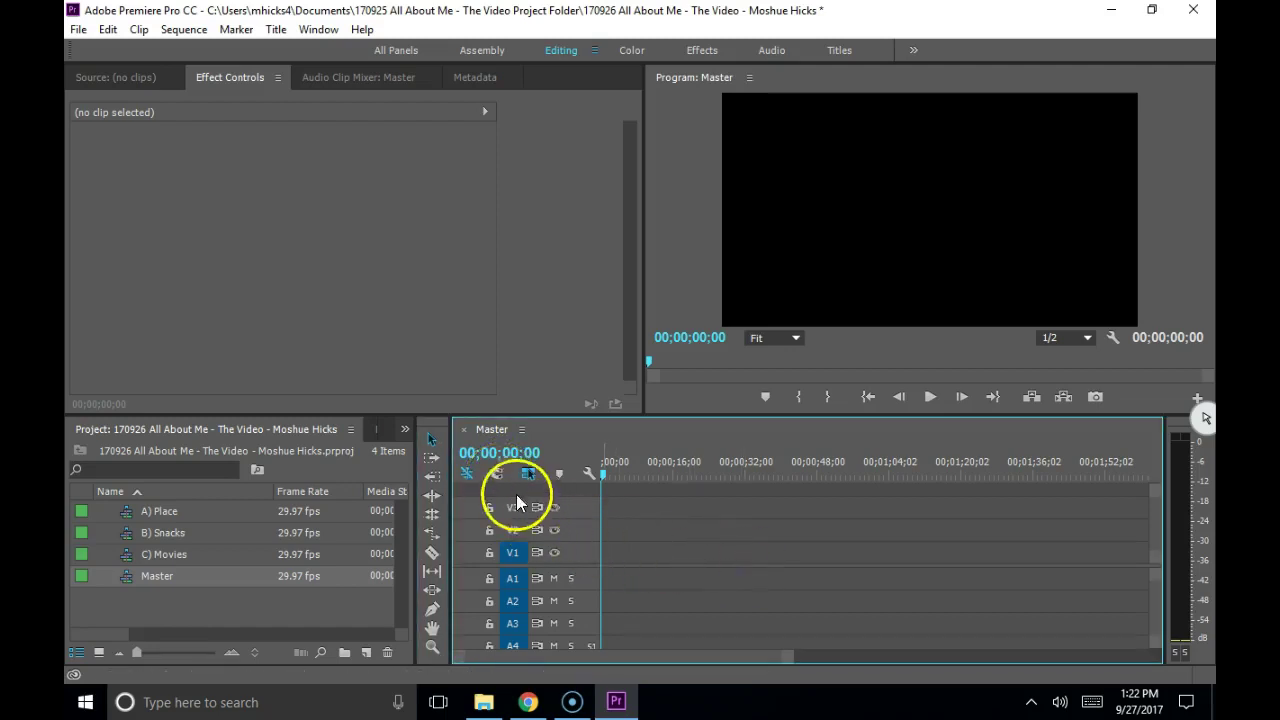
left_click(497, 474)
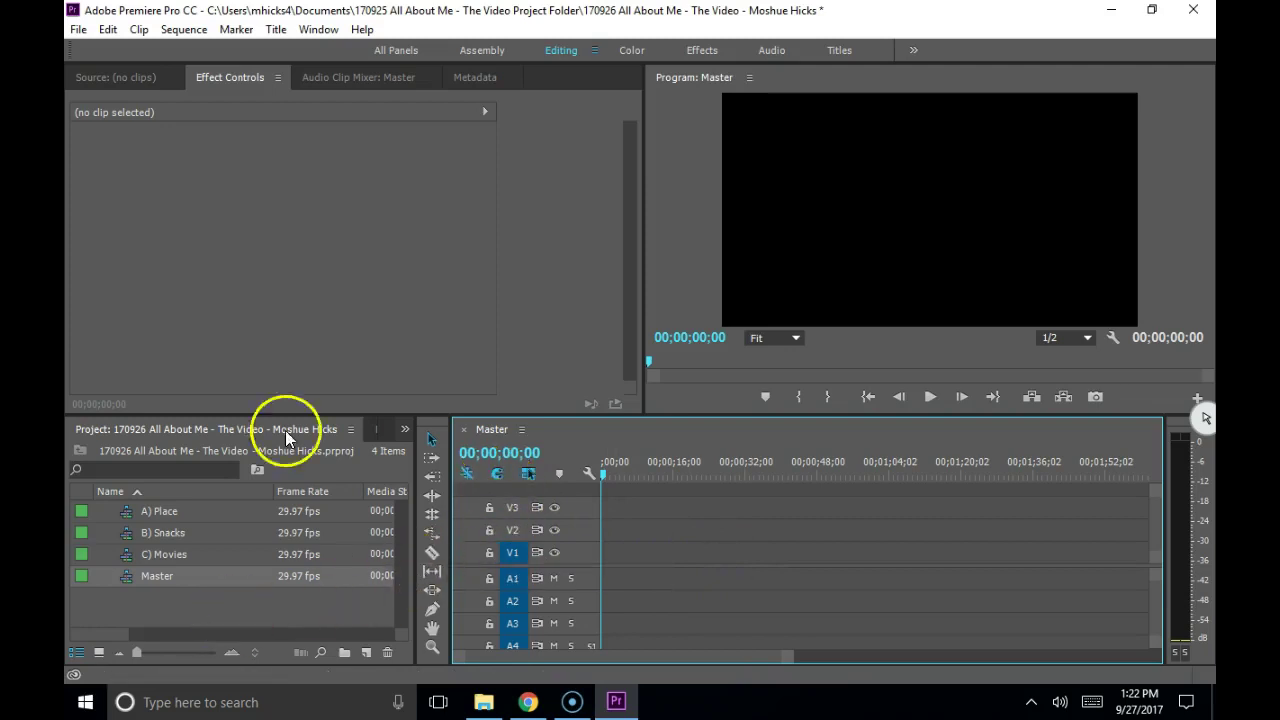
Start a new colour matte with 1920×1080 settings via File > New > Color Matte.
left_click(78, 30)
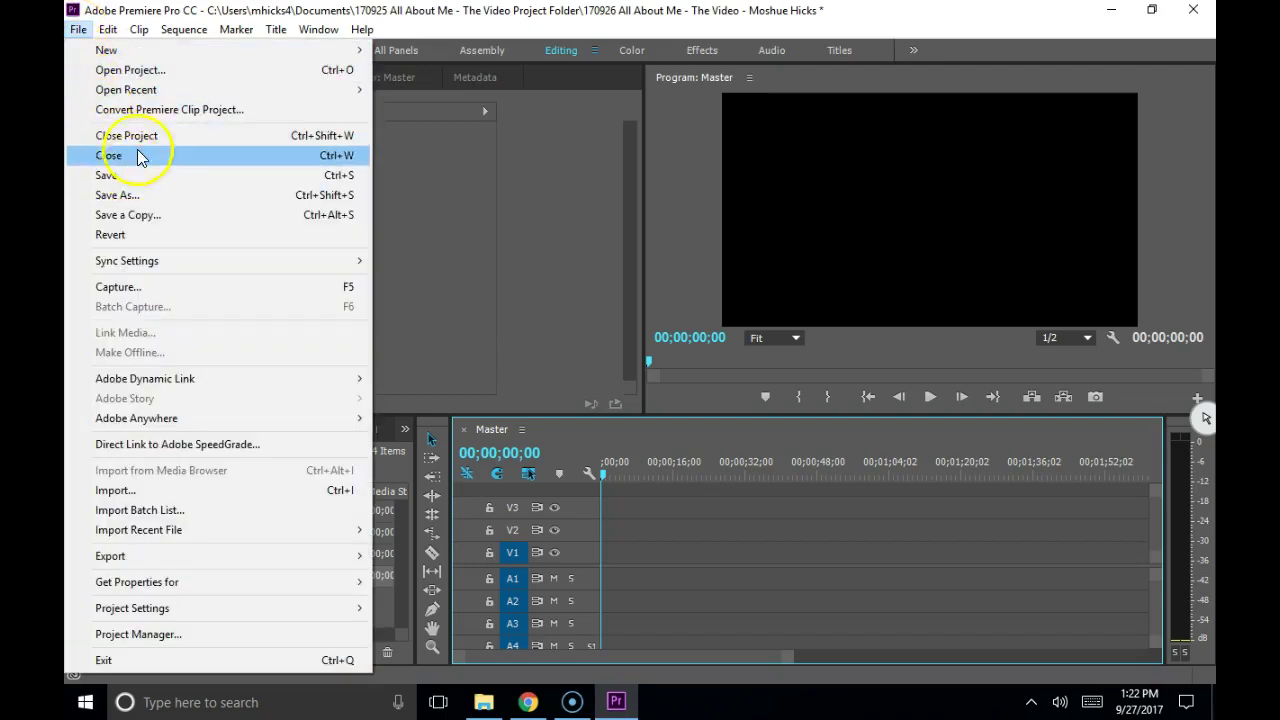
mouse_move(133, 57)
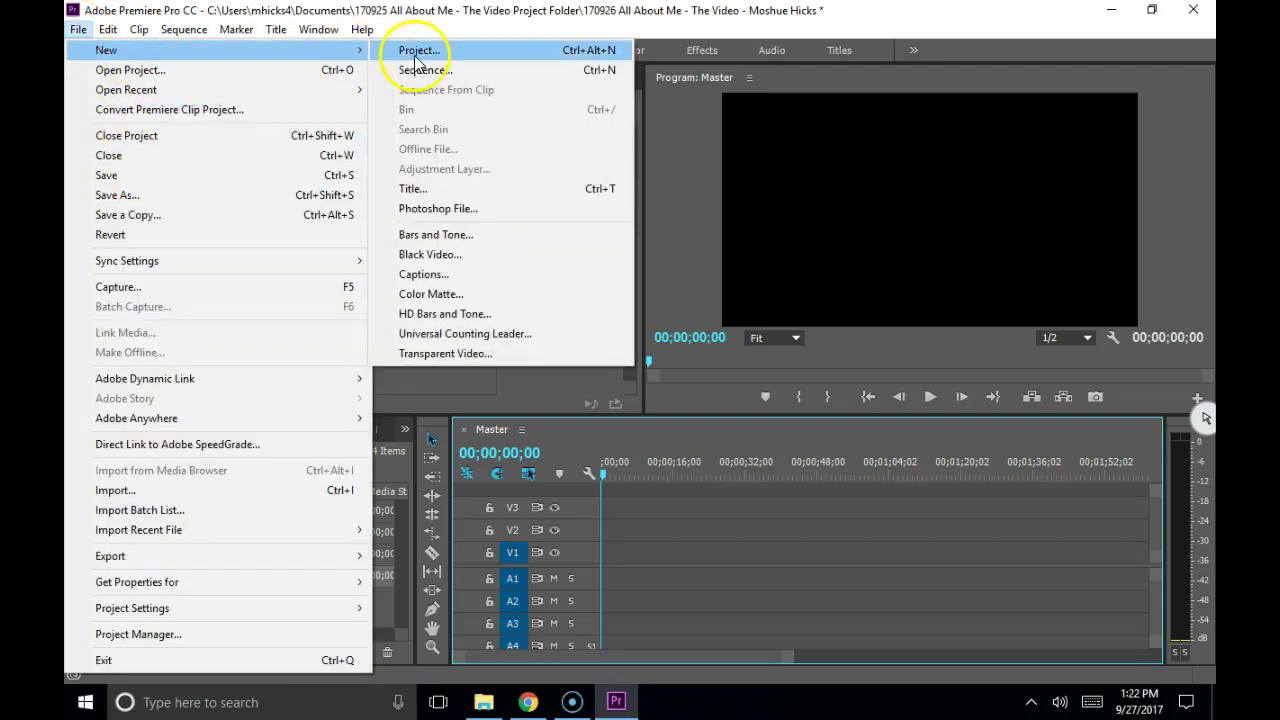
left_click(519, 293)
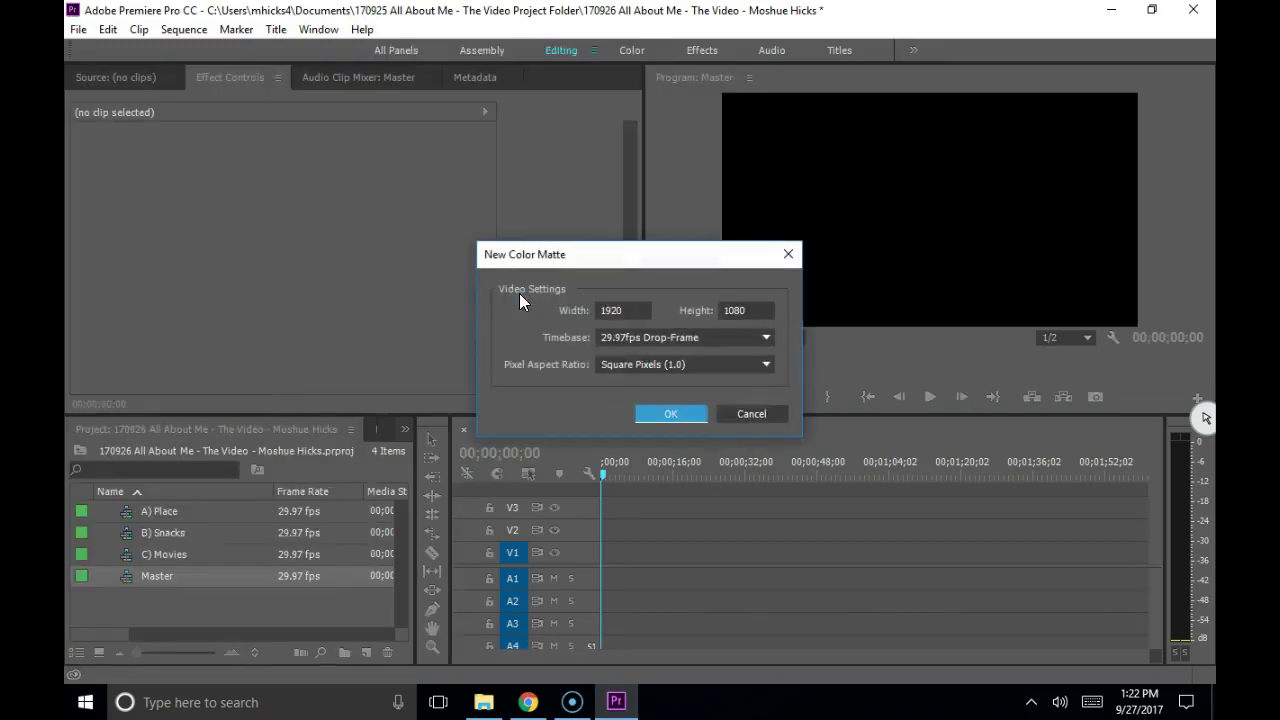
left_click(671, 414)
Pick a red colour for the matte and name it Warning Color.
left_click_drag(520, 331, 692, 540)
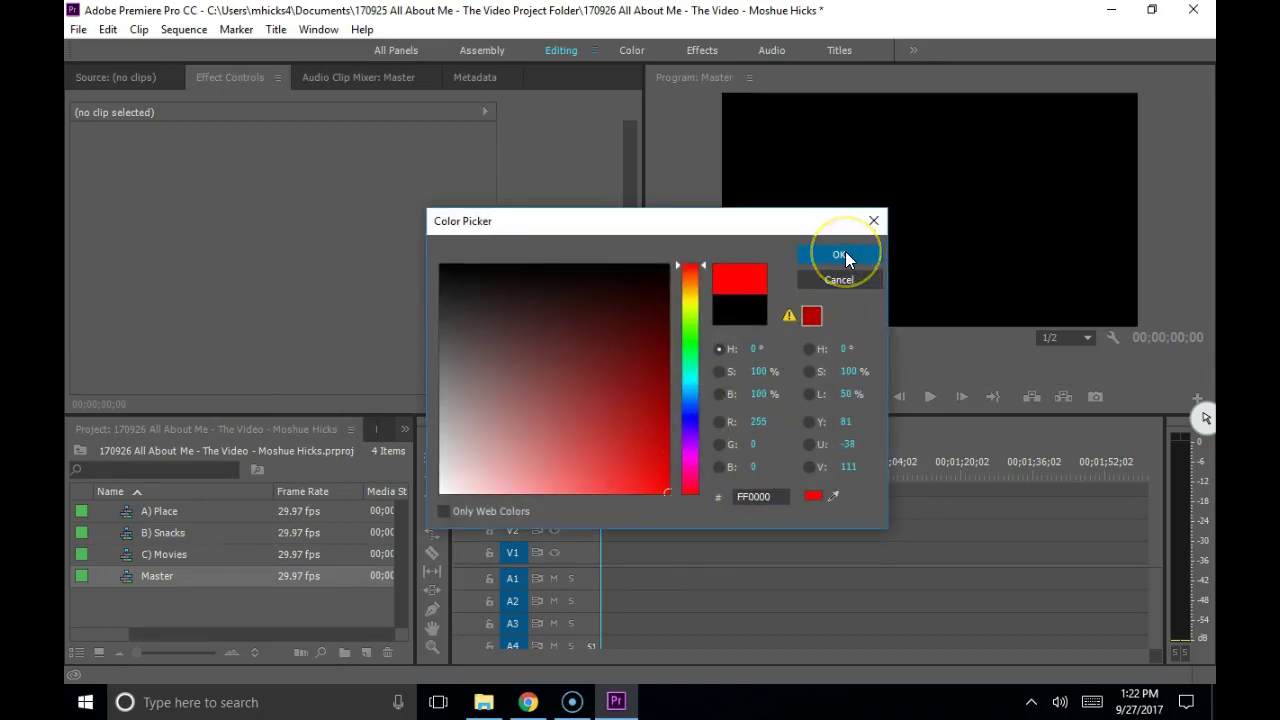
mouse_move(703, 270)
left_mouse_down()
mouse_move(703, 417)
mouse_move(687, 469)
mouse_move(686, 264)
left_mouse_up()
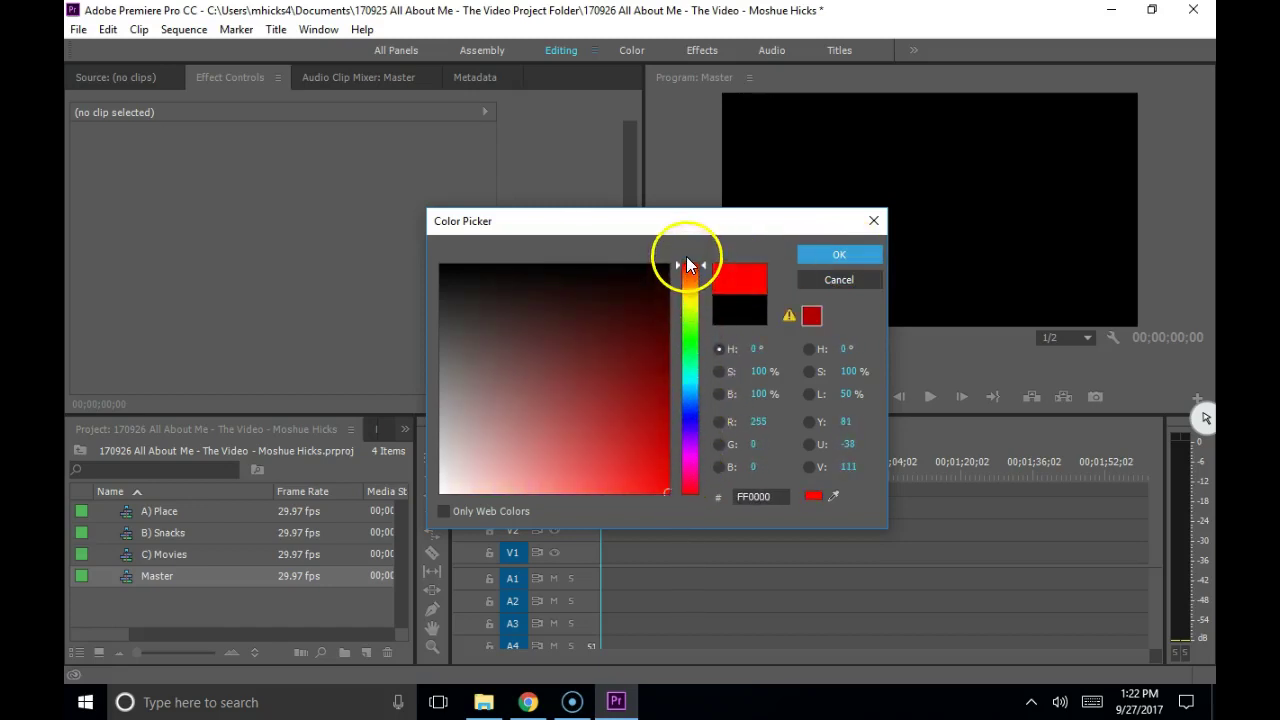
left_click(850, 254)
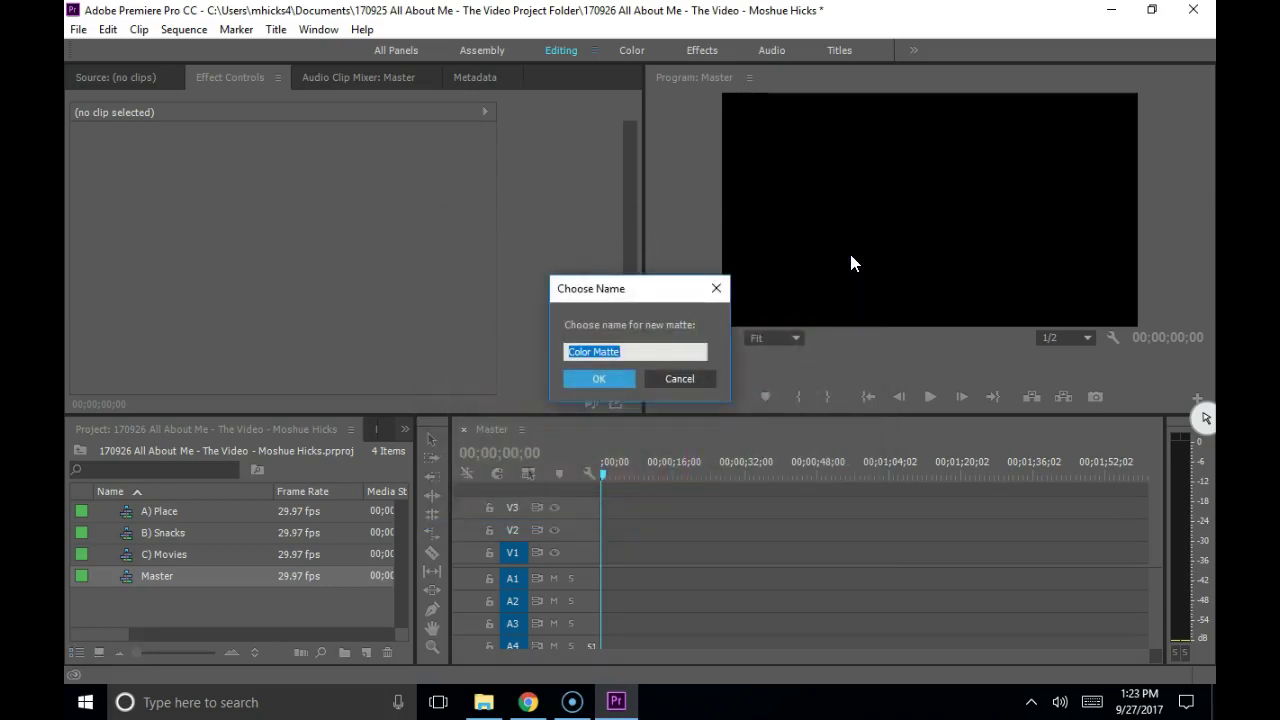
type("Warning Color")
key("Return")
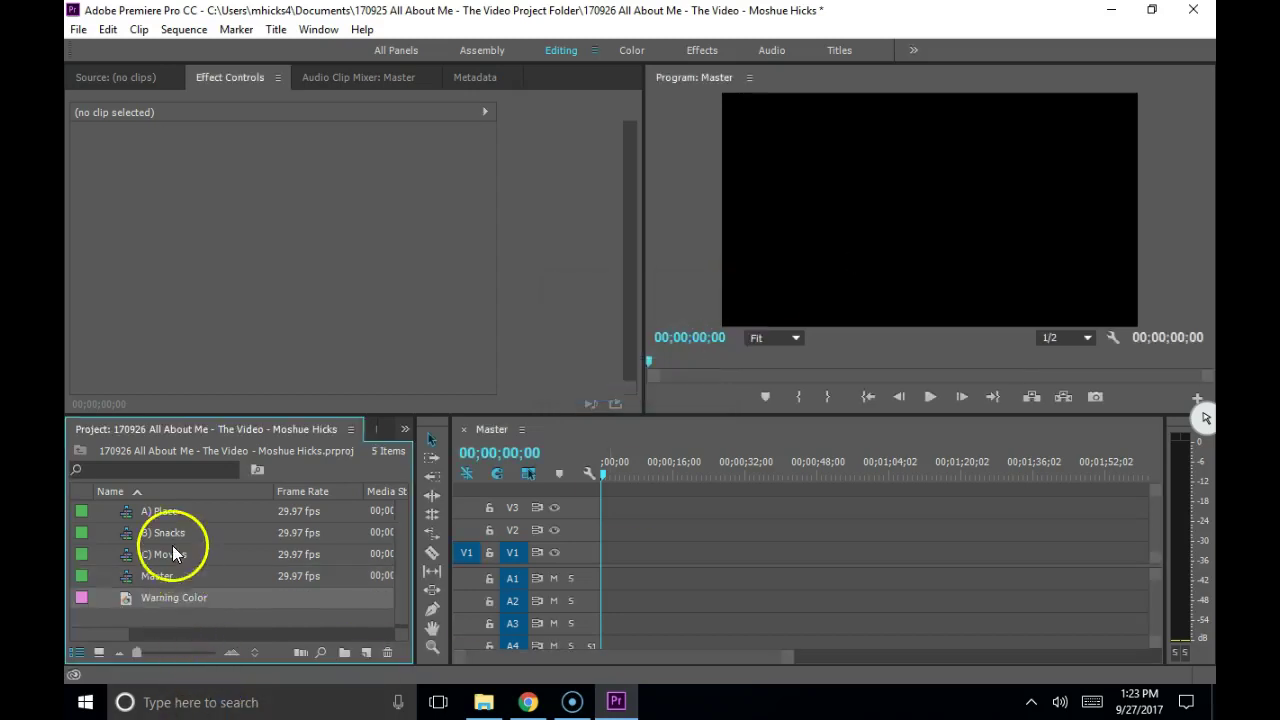